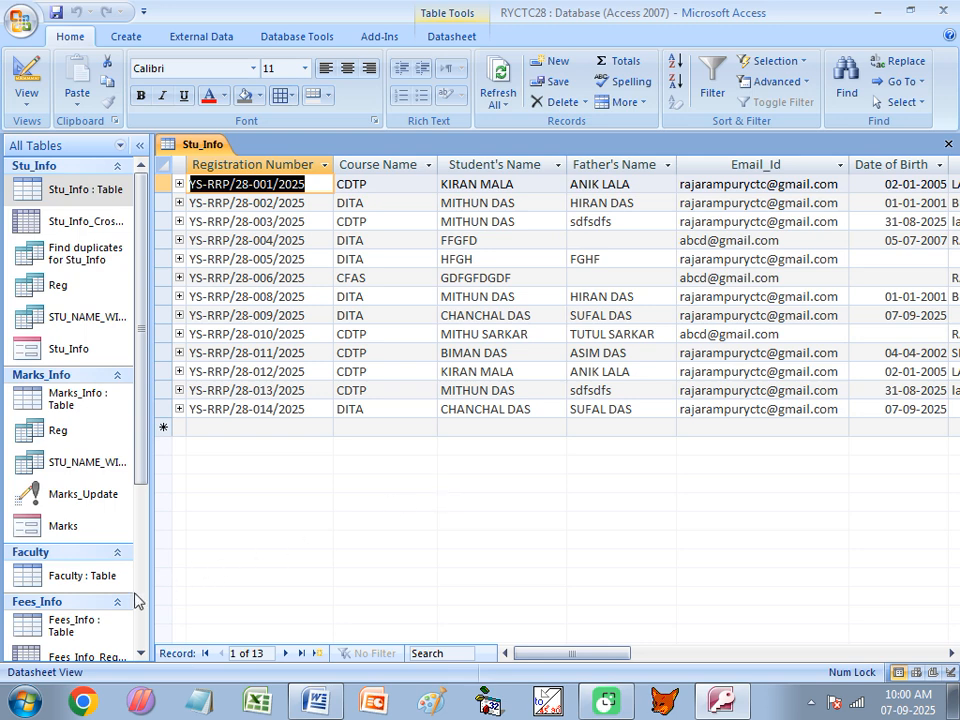
Open the Product_Info table and scroll through its sales records
click(48, 585)
scroll(48, 585, down, 1)
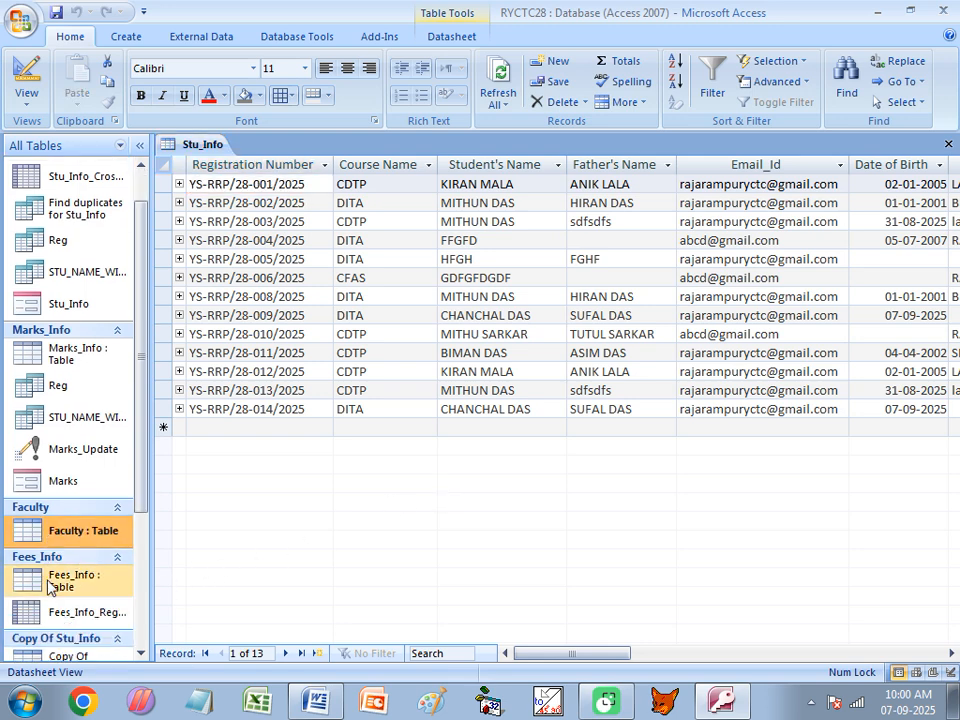
scroll(48, 587, down, 4)
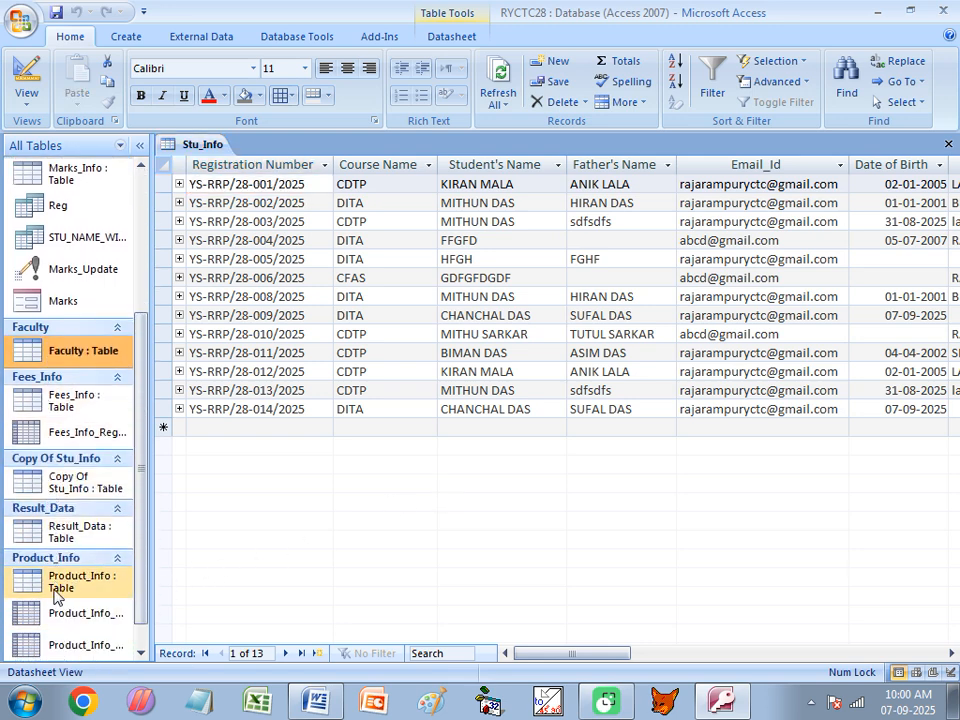
click(52, 587)
double_click(52, 587)
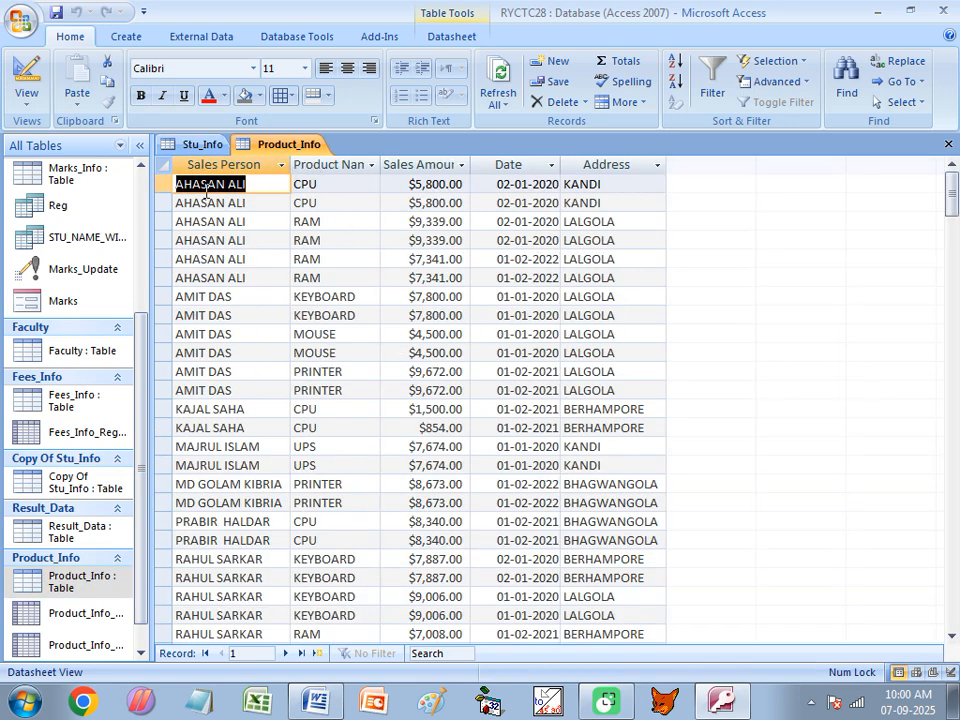
scroll(190, 565, down, 3)
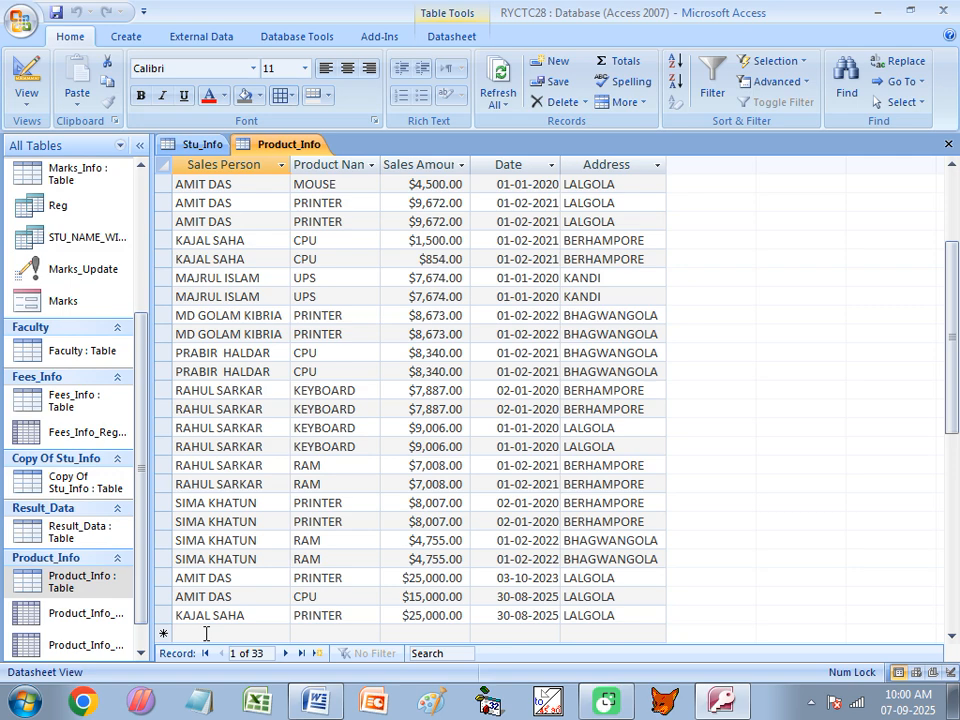
scroll(206, 600, up, 3)
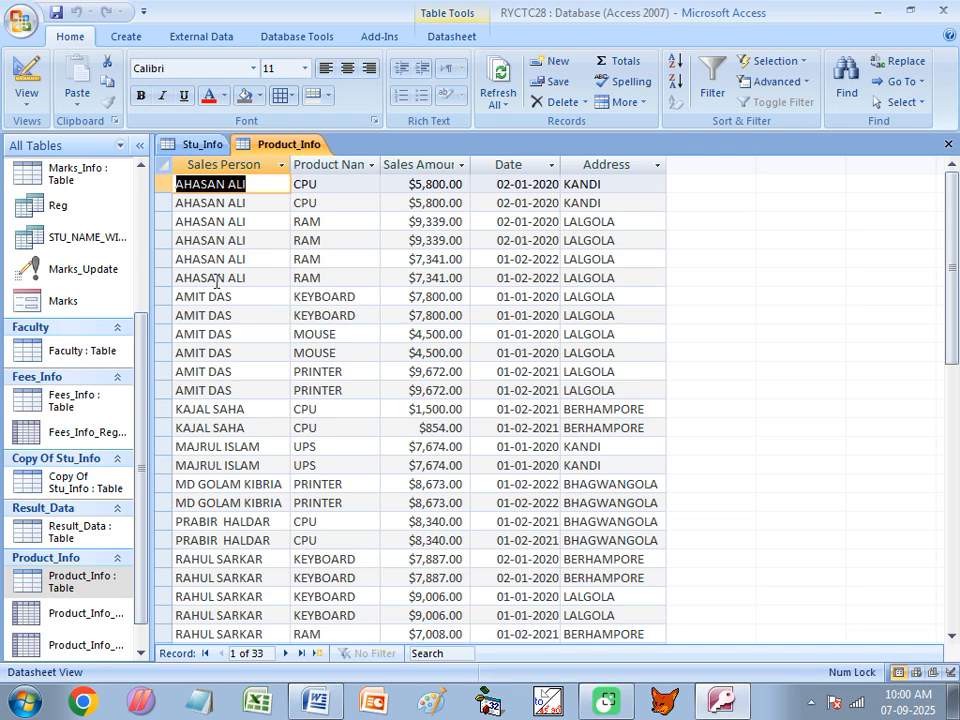
click(225, 202)
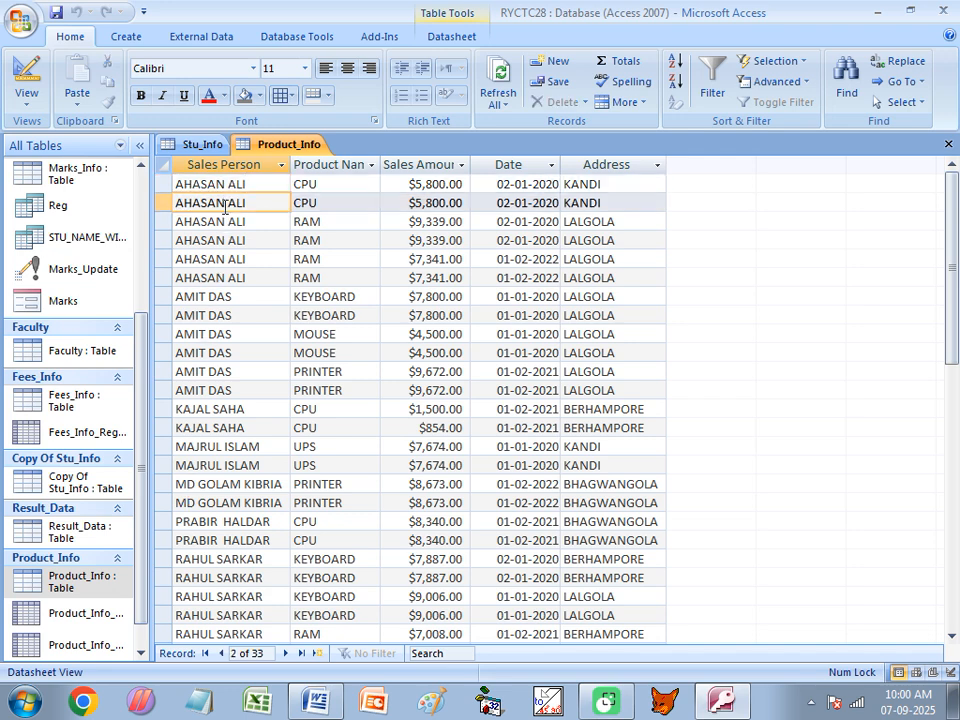
Close both open tables and start the Find Unmatched Query Wizard
click(948, 144)
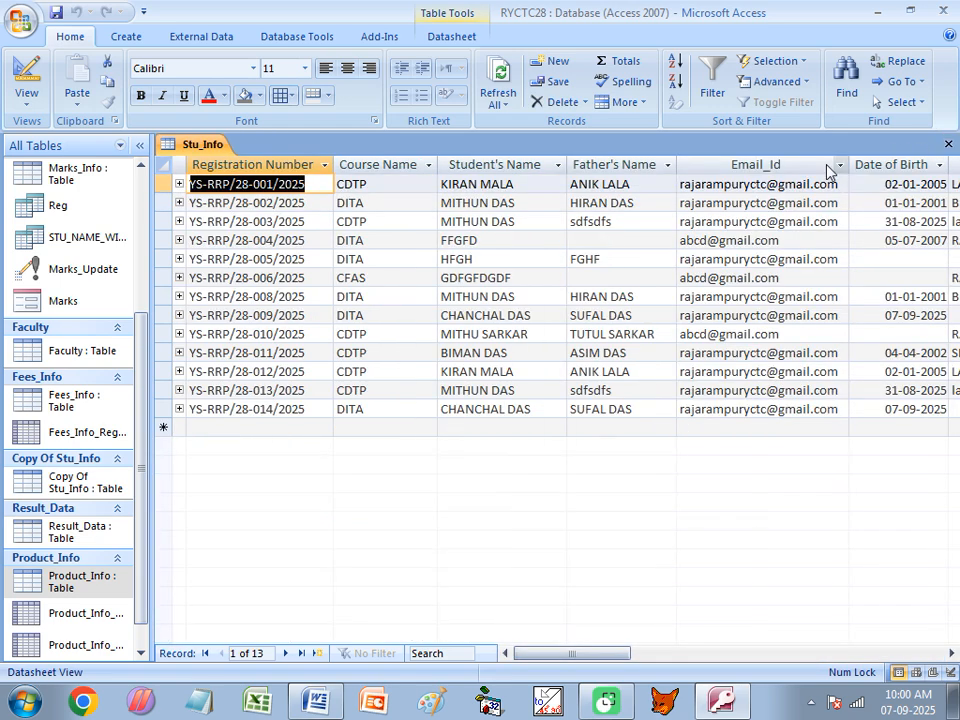
click(948, 144)
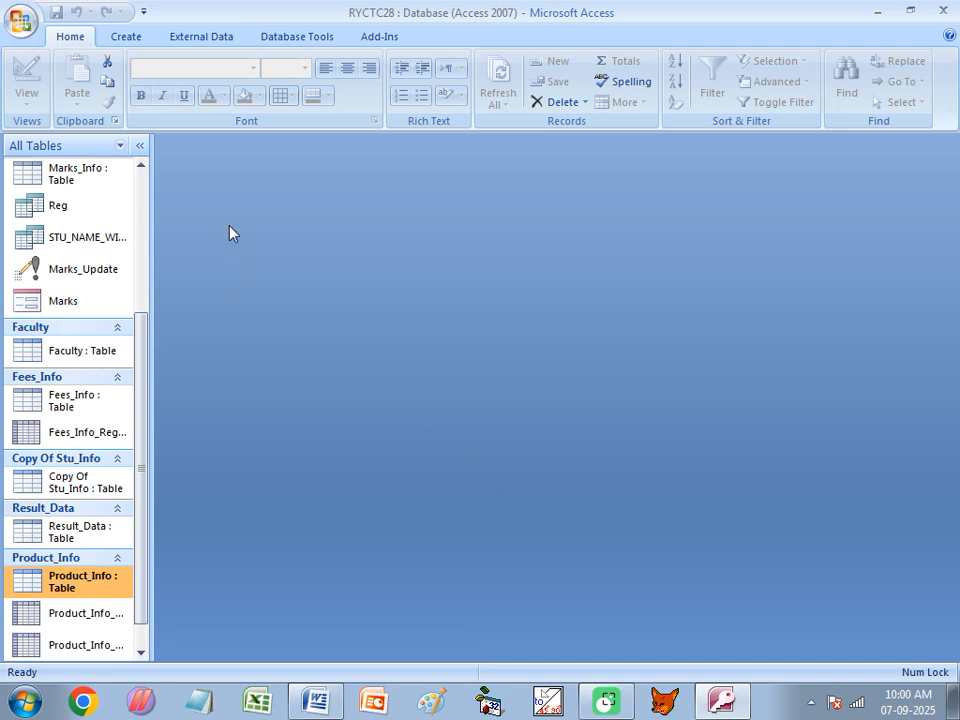
click(125, 38)
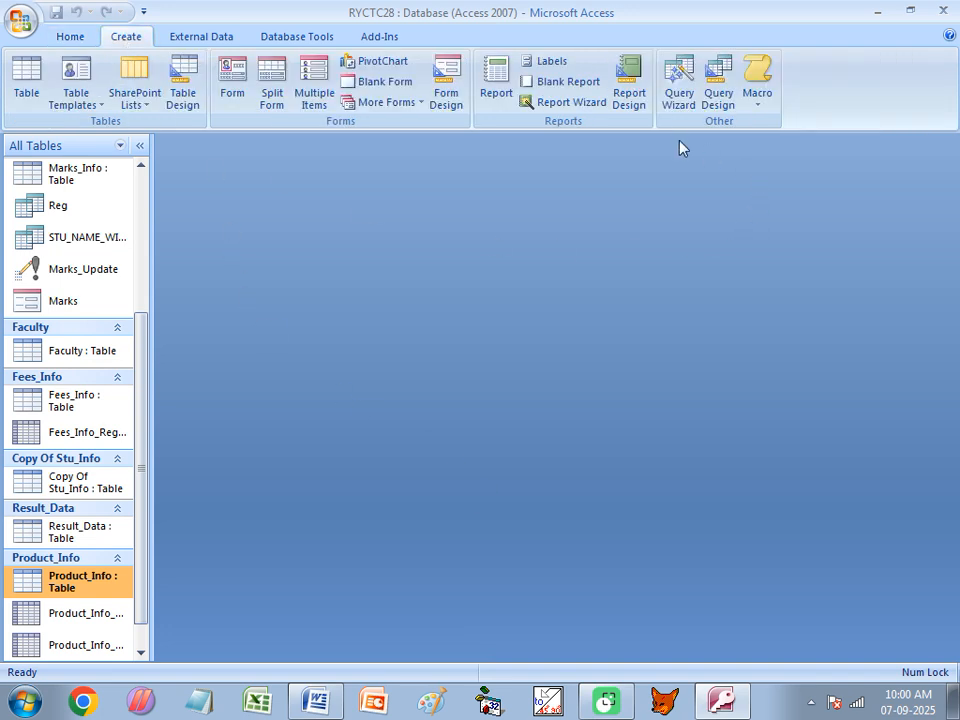
click(677, 112)
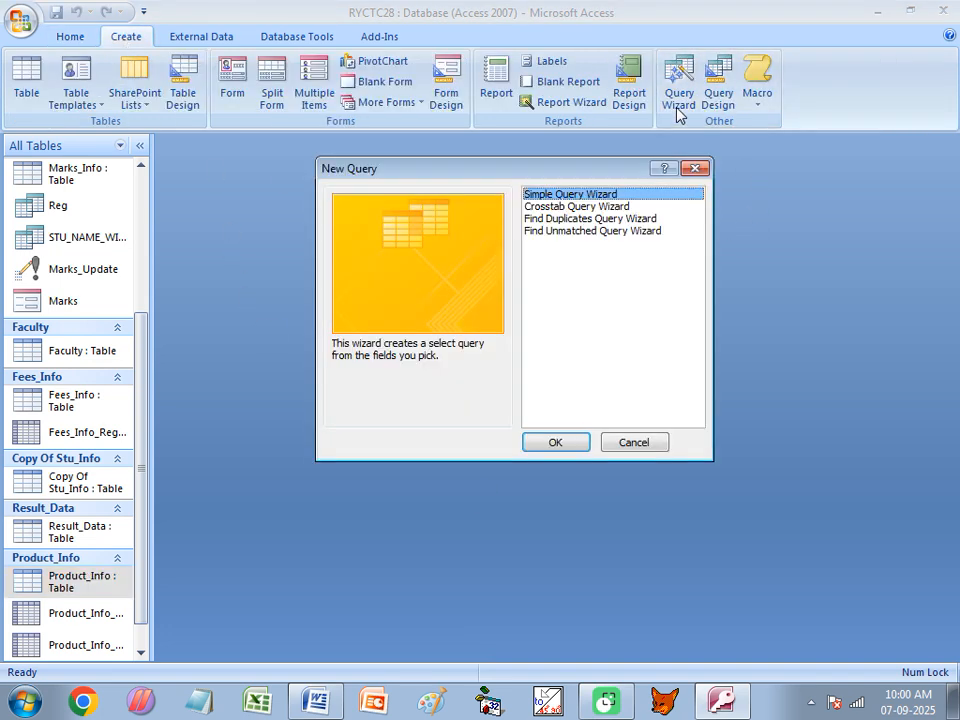
click(570, 233)
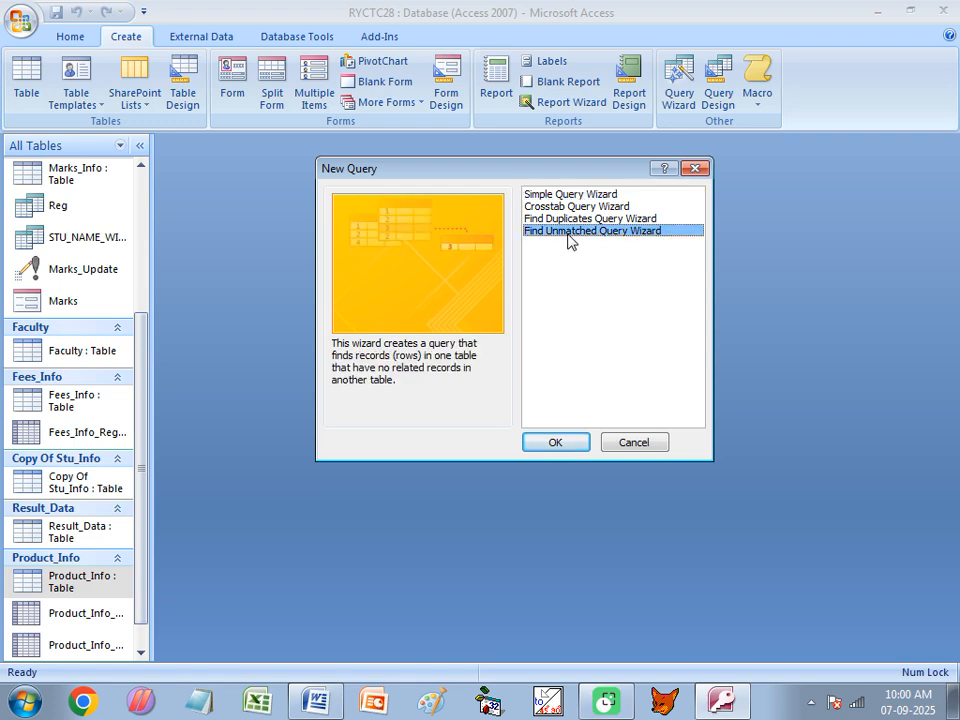
click(558, 441)
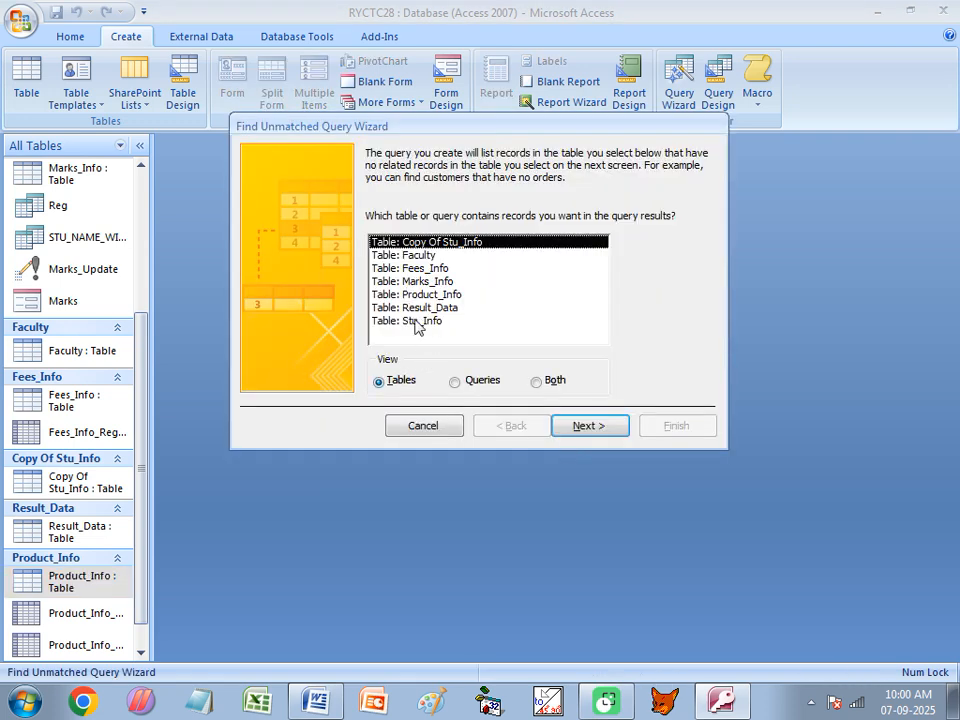
Choose Stu_Info as the table with the records to list and Product_Info as the related table
click(428, 321)
click(590, 428)
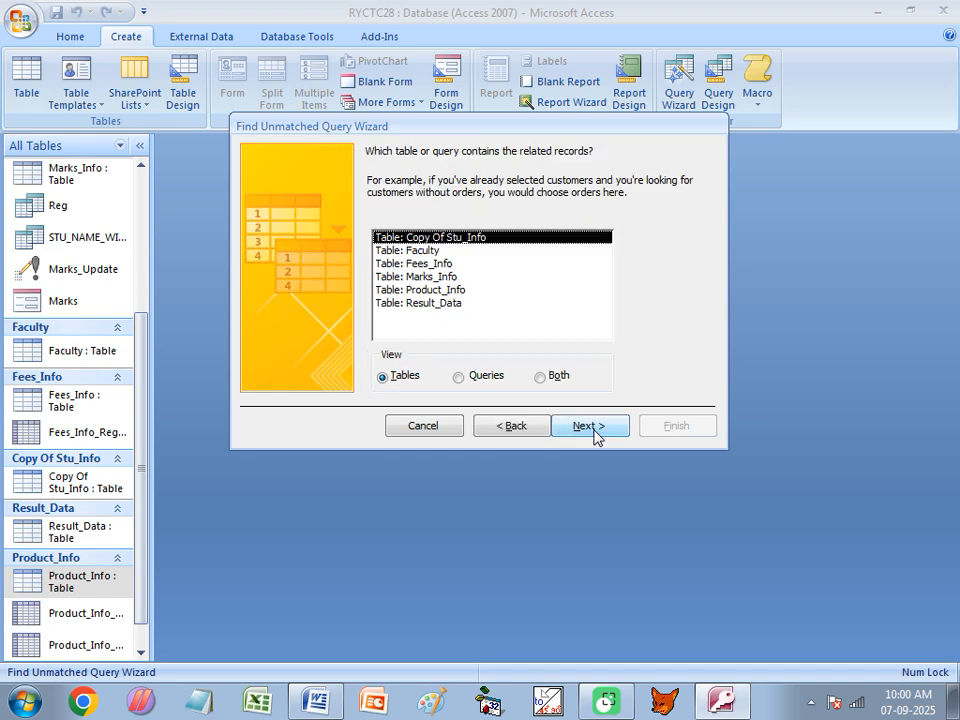
click(415, 291)
click(582, 425)
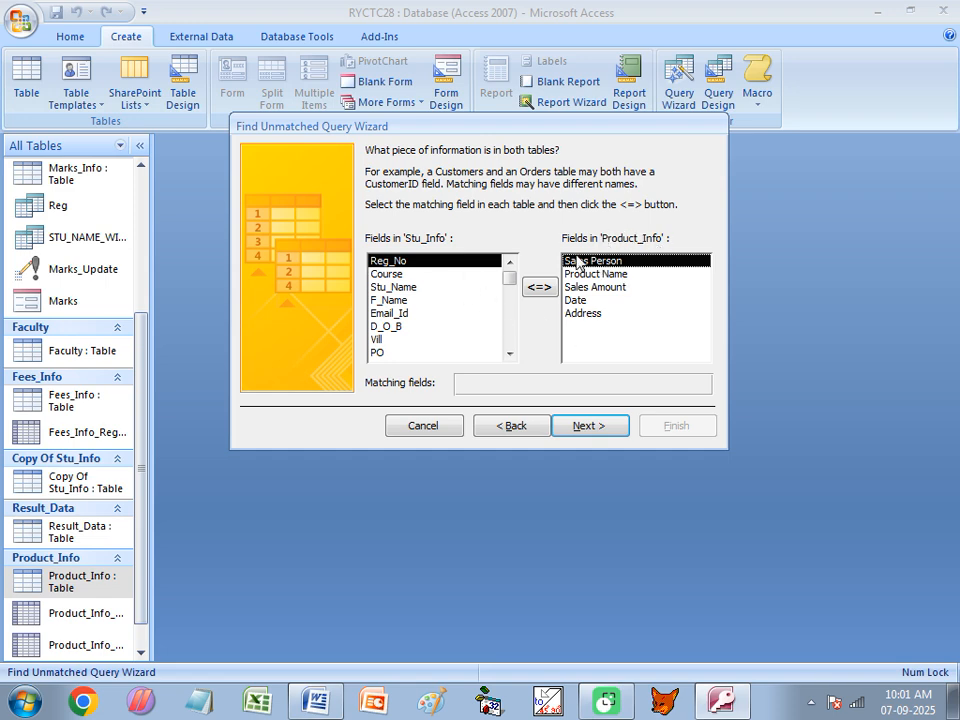
Match the Stu_Name field with the Sales Person field and continue
click(392, 288)
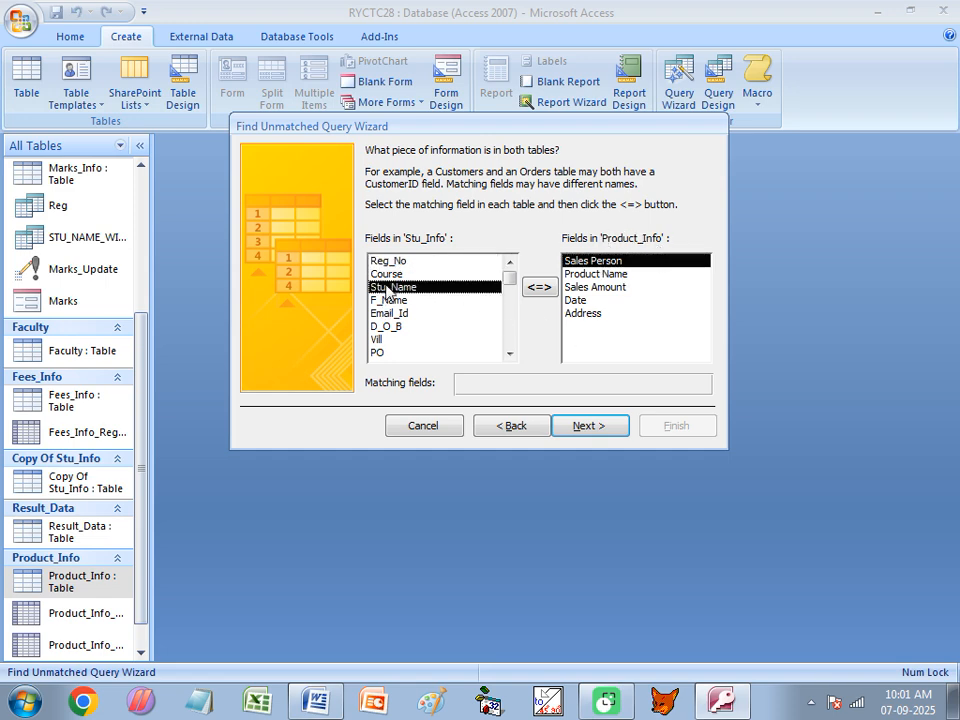
click(595, 287)
click(578, 263)
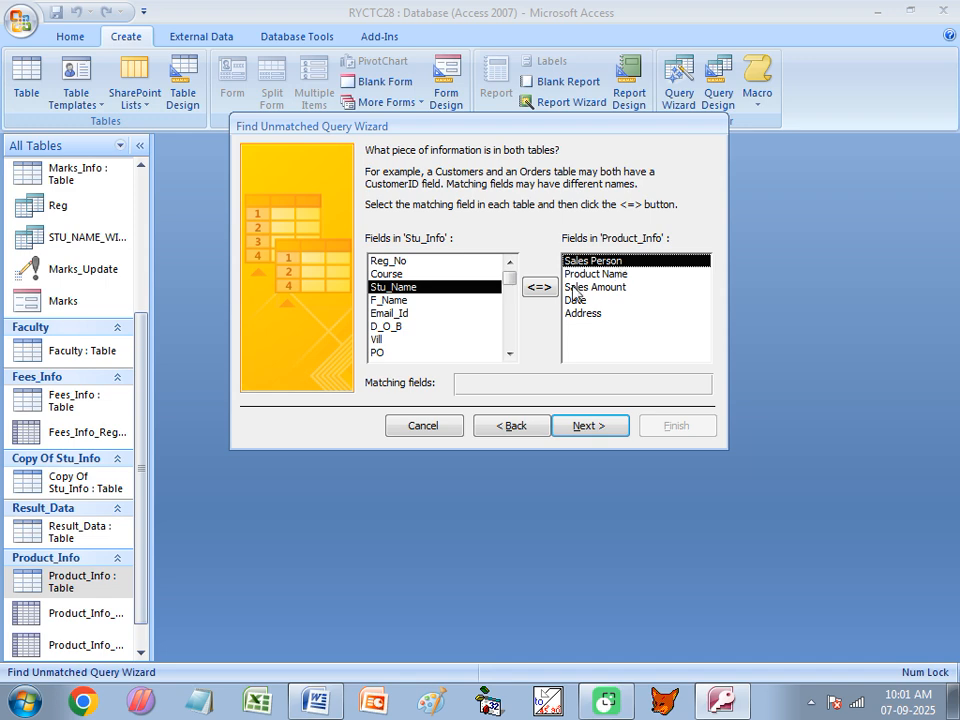
click(539, 288)
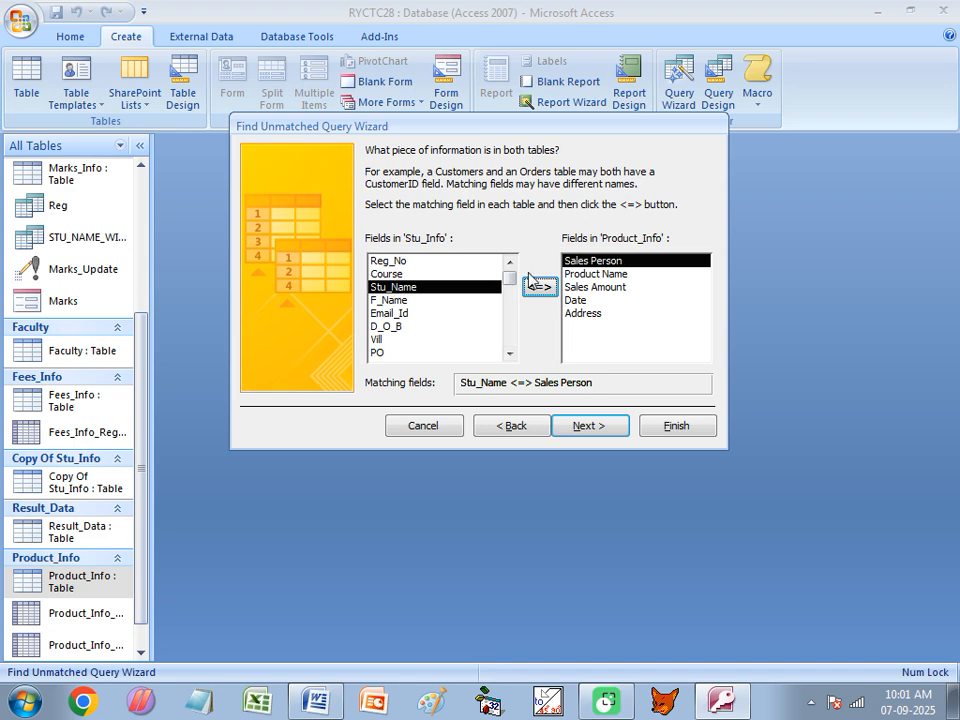
click(595, 428)
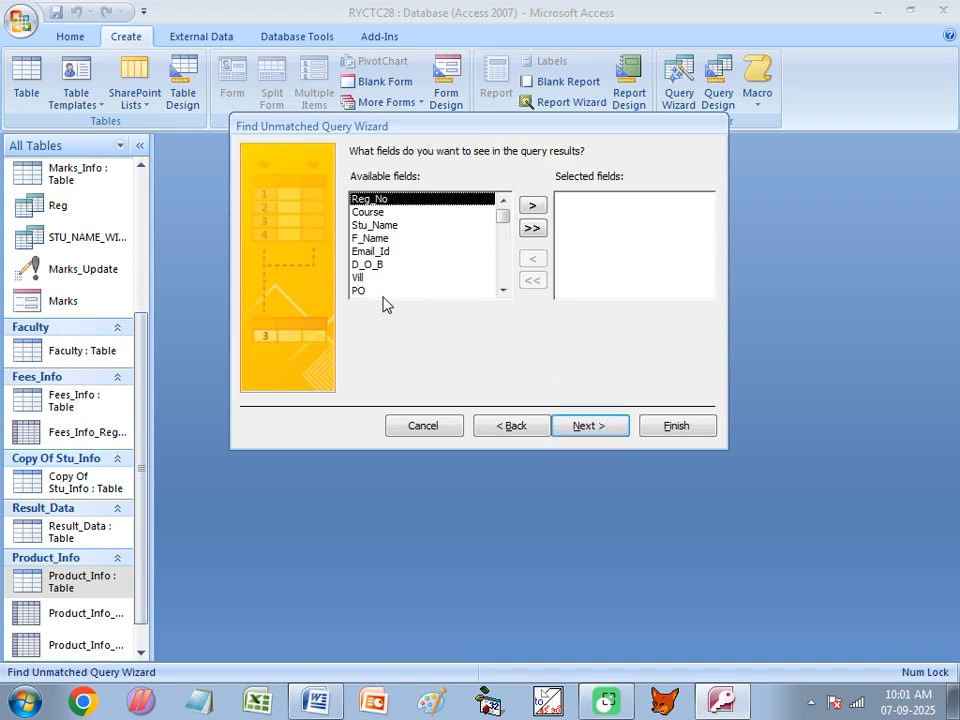
click(533, 206)
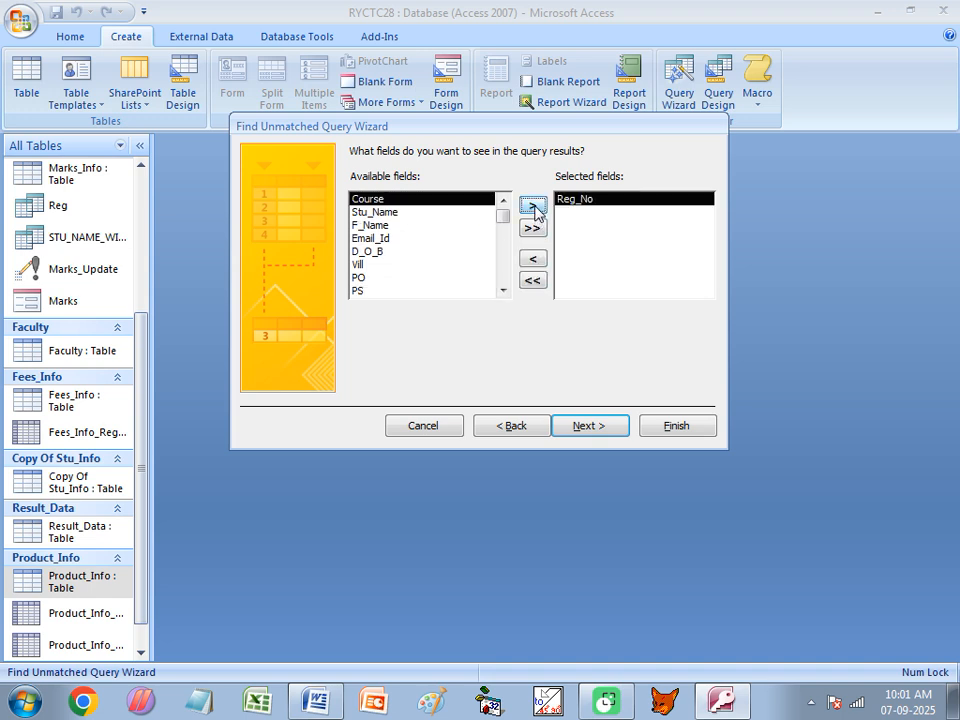
click(533, 227)
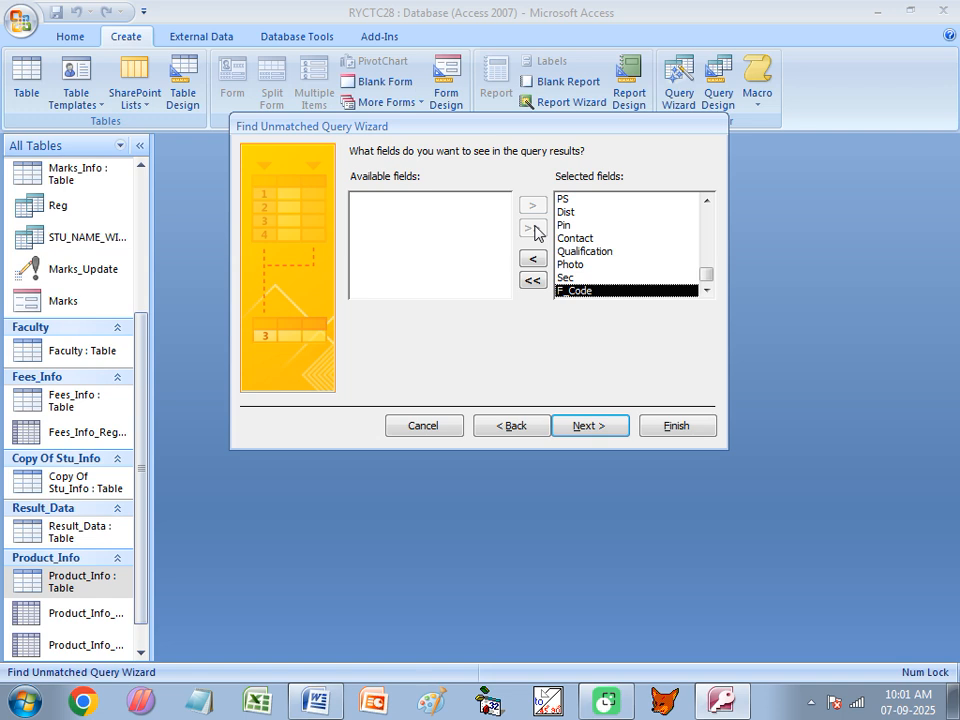
click(532, 279)
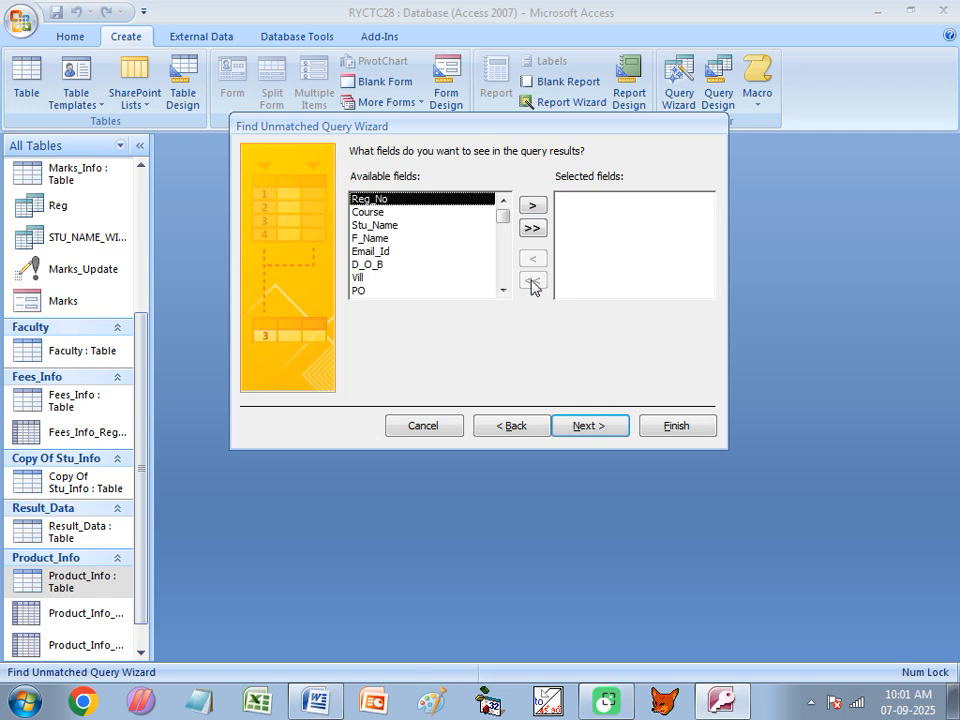
Add Reg_No, Course, Stu_Name, F_Name and Contact to the query results and finish the wizard
click(533, 205)
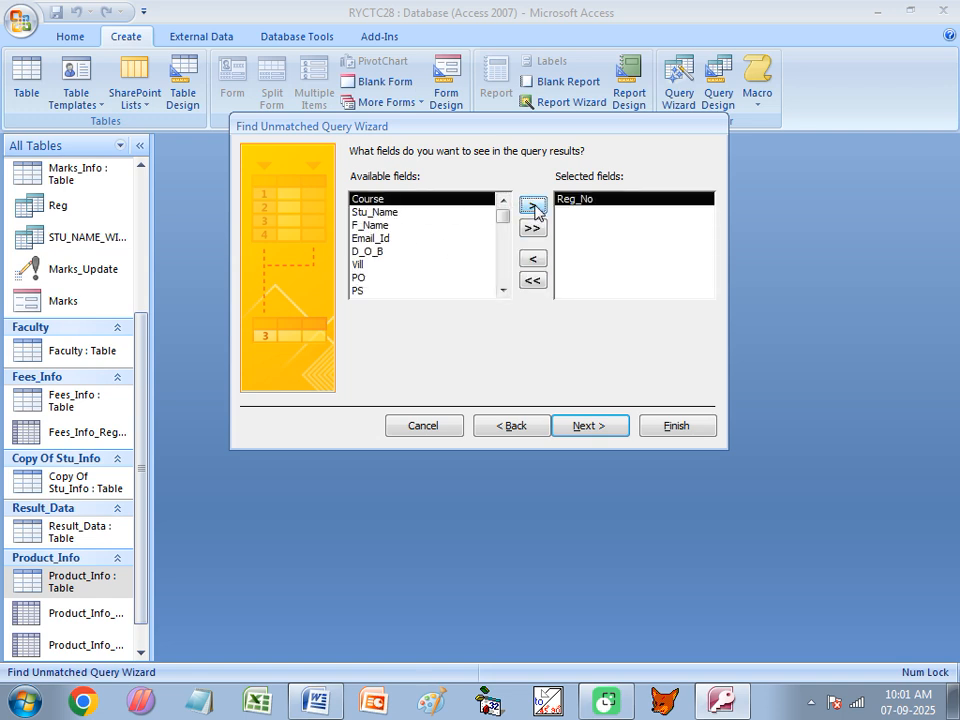
click(533, 205)
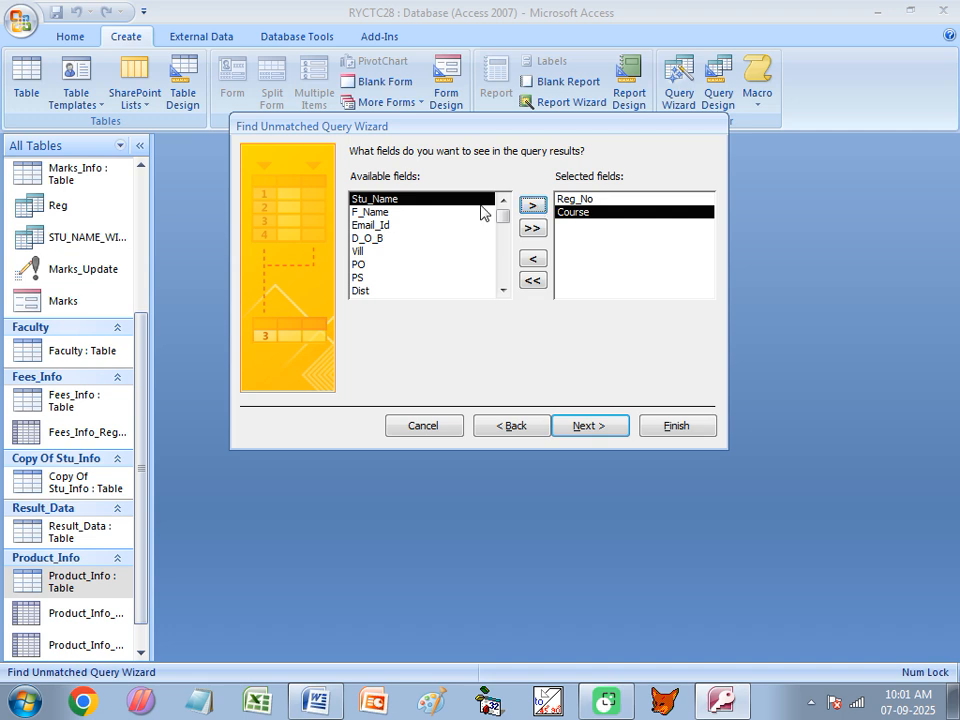
click(533, 205)
click(533, 205)
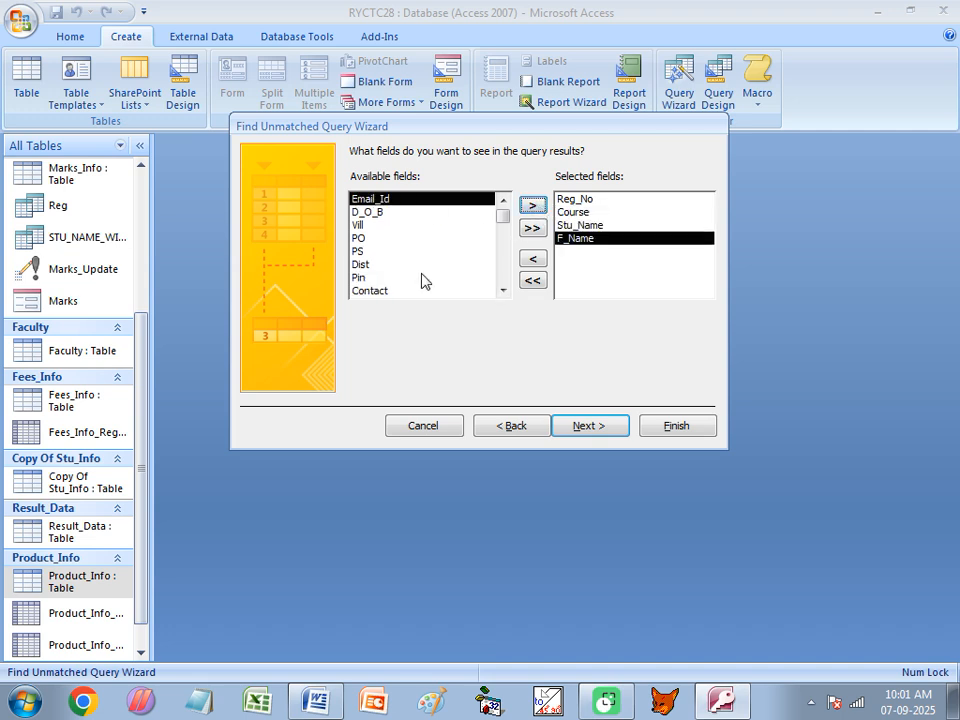
click(384, 290)
click(533, 205)
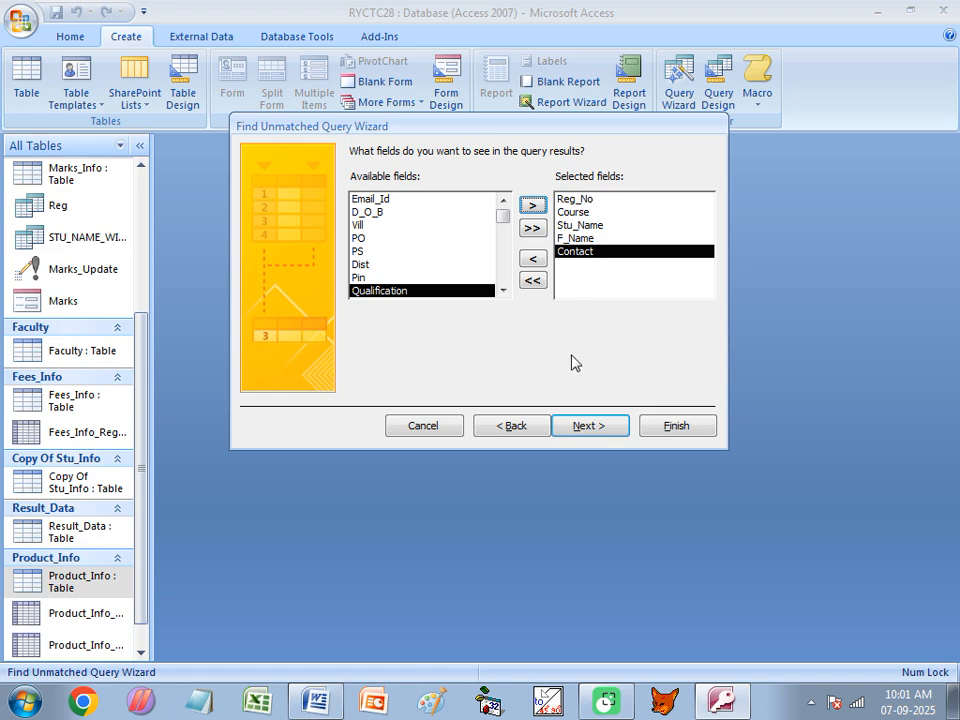
click(594, 435)
click(657, 438)
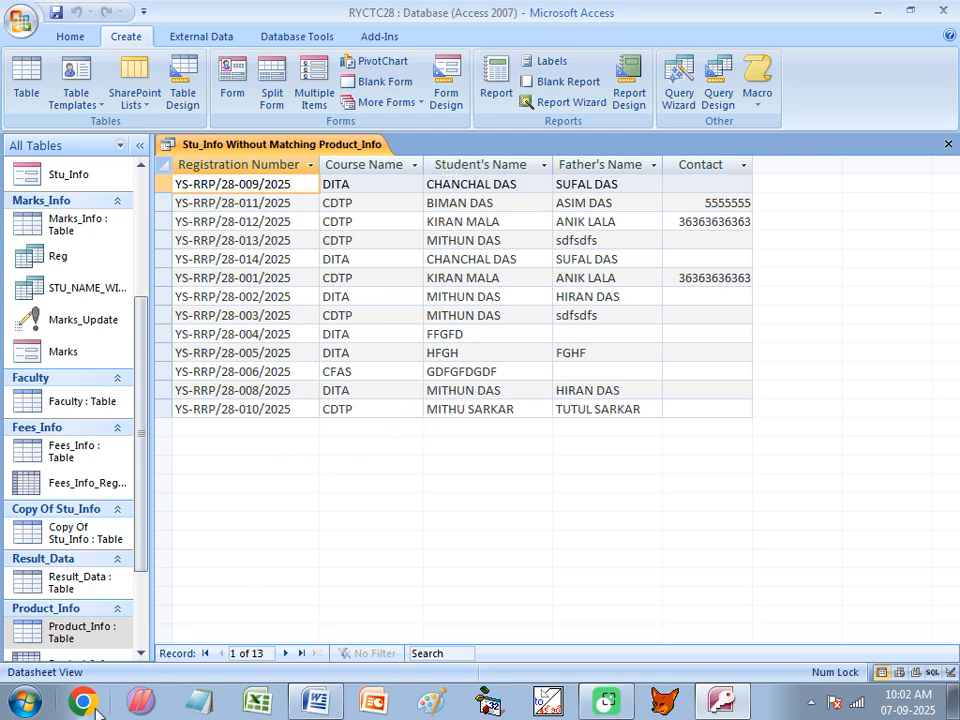
Copy the first student's name from the unmatched query results
double_click(66, 632)
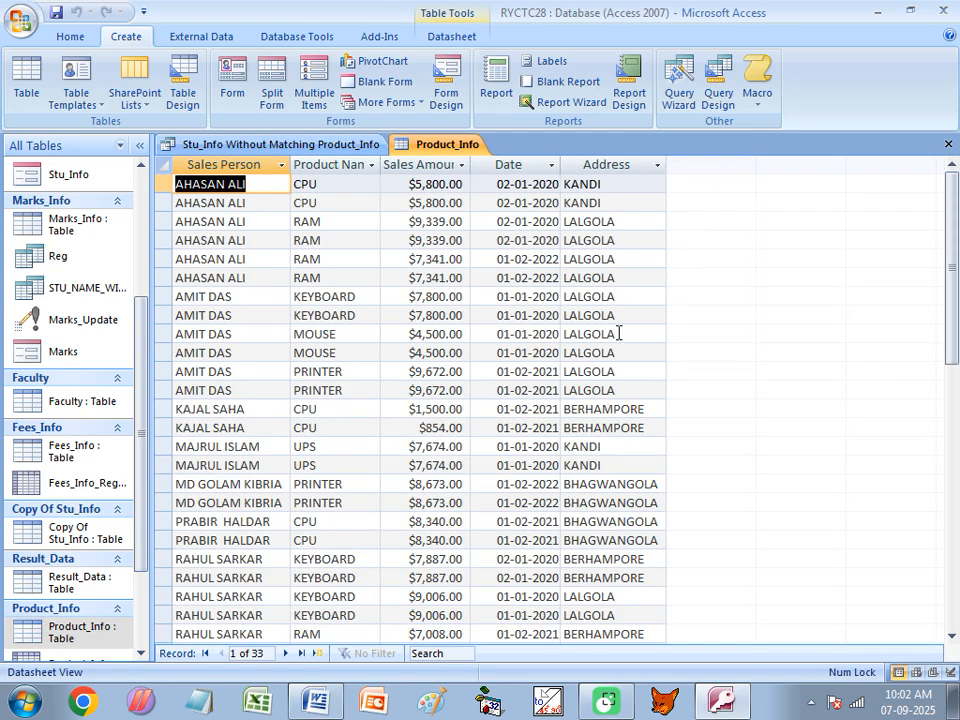
click(947, 145)
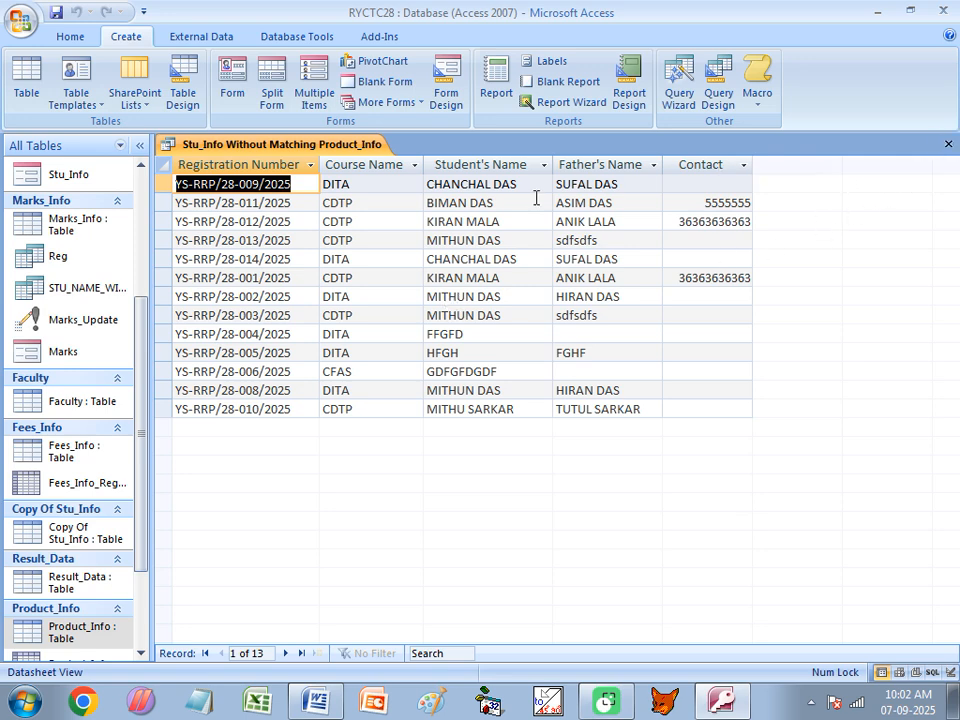
drag(515, 182, 429, 188)
key(ctrl+c)
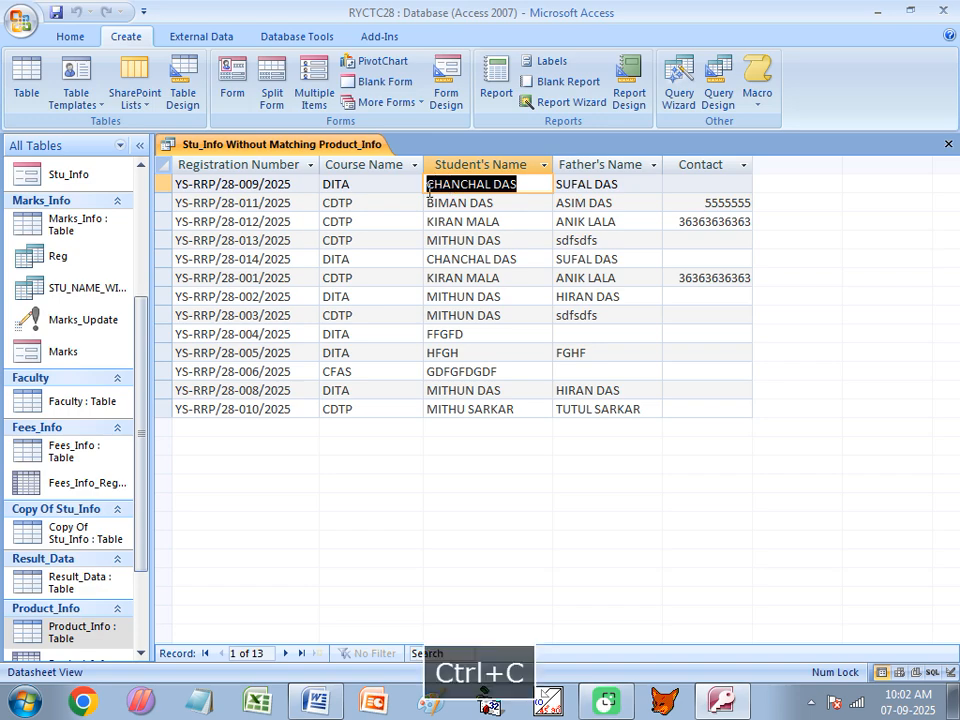
Paste the copied name into the Sales Person field of a new Product_Info record
double_click(77, 632)
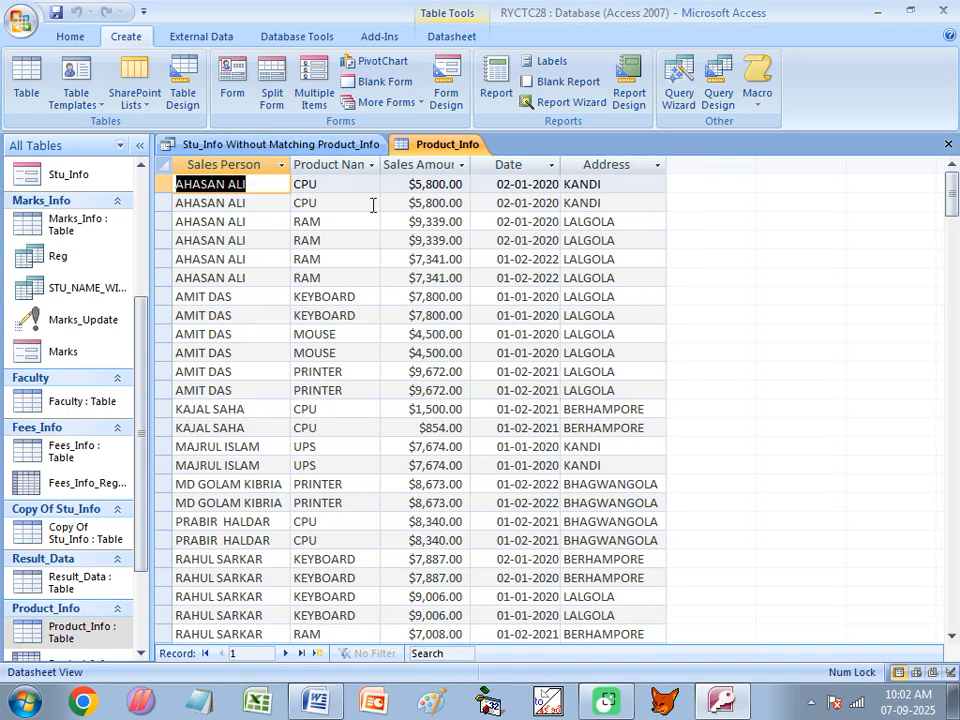
scroll(435, 508, down, 9)
scroll(246, 484, up, 2)
click(226, 408)
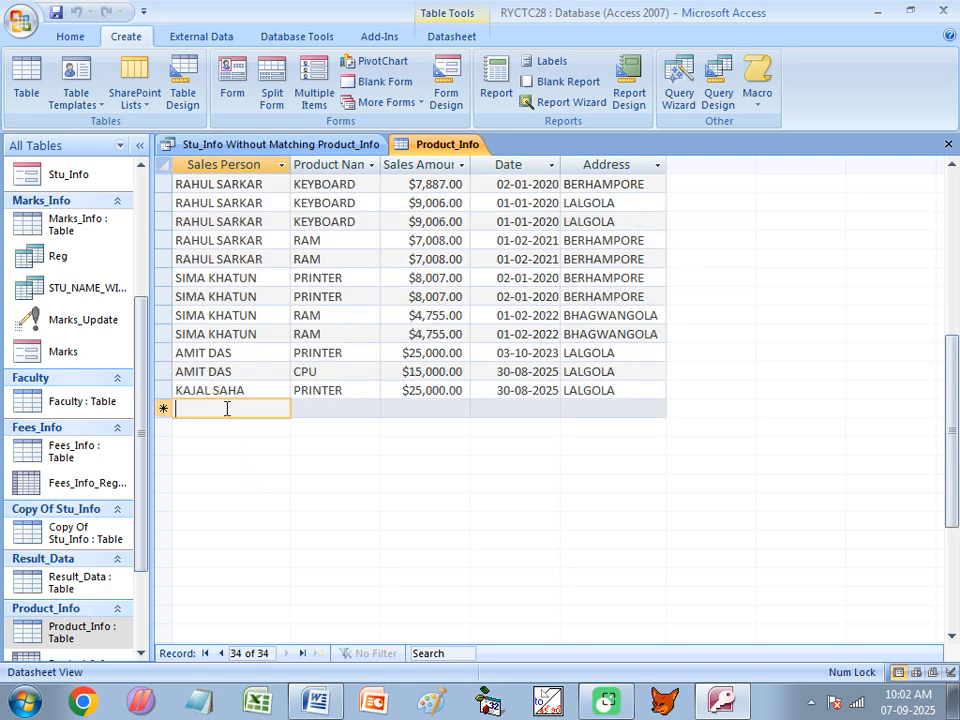
key(ctrl+v)
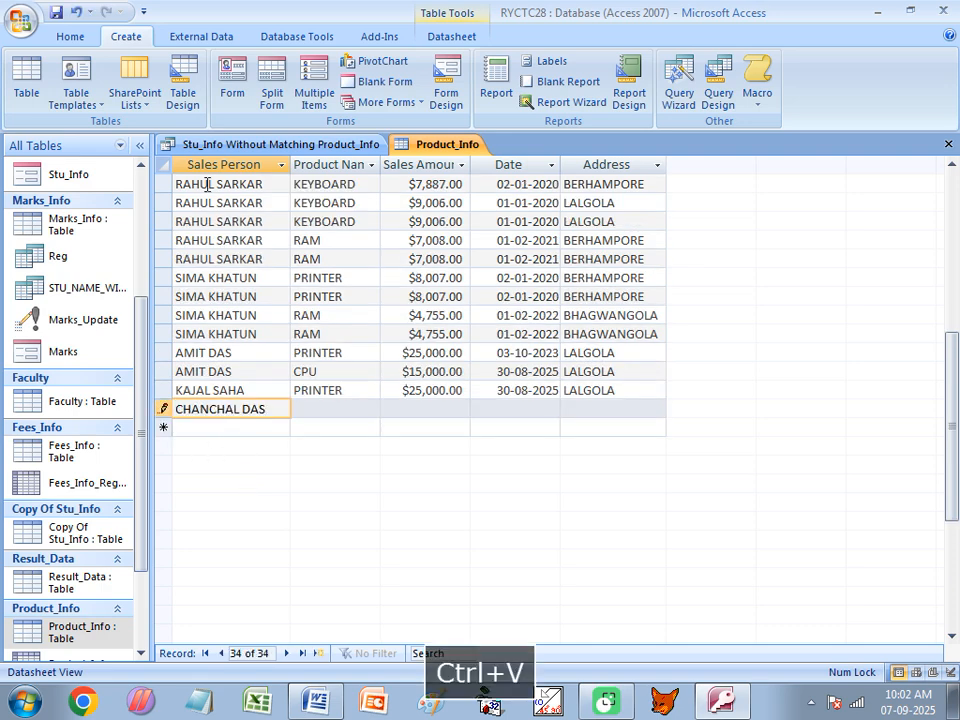
Copy the third student's name from the unmatched query results
click(237, 146)
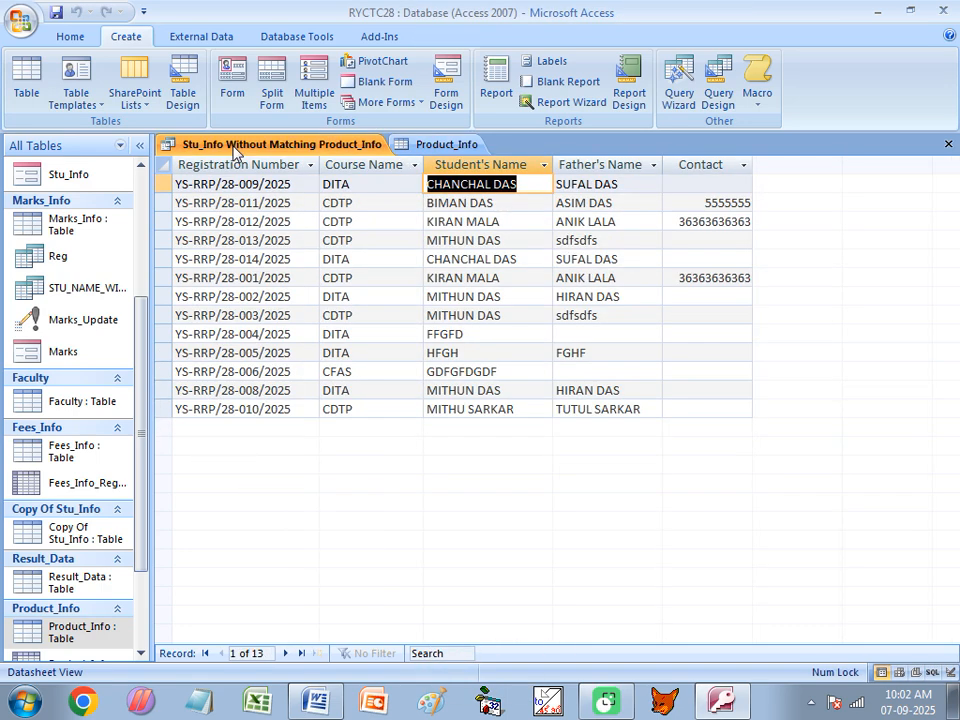
double_click(472, 222)
click(504, 214)
drag(509, 222, 418, 228)
key(ctrl+c)
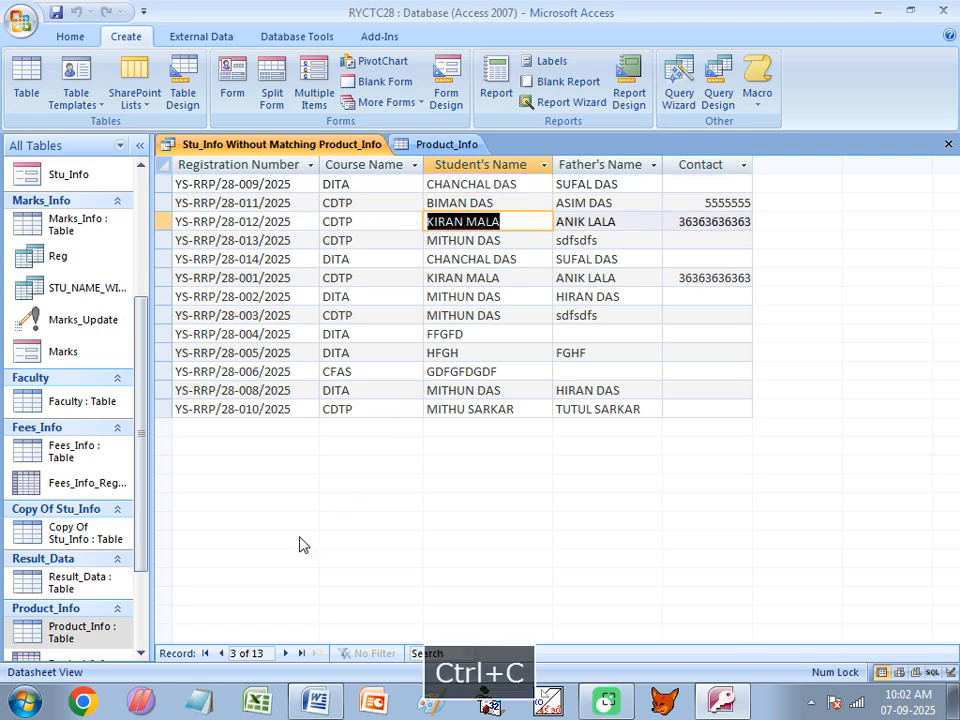
Paste the copied name into the Sales Person field of another new Product_Info record
click(446, 145)
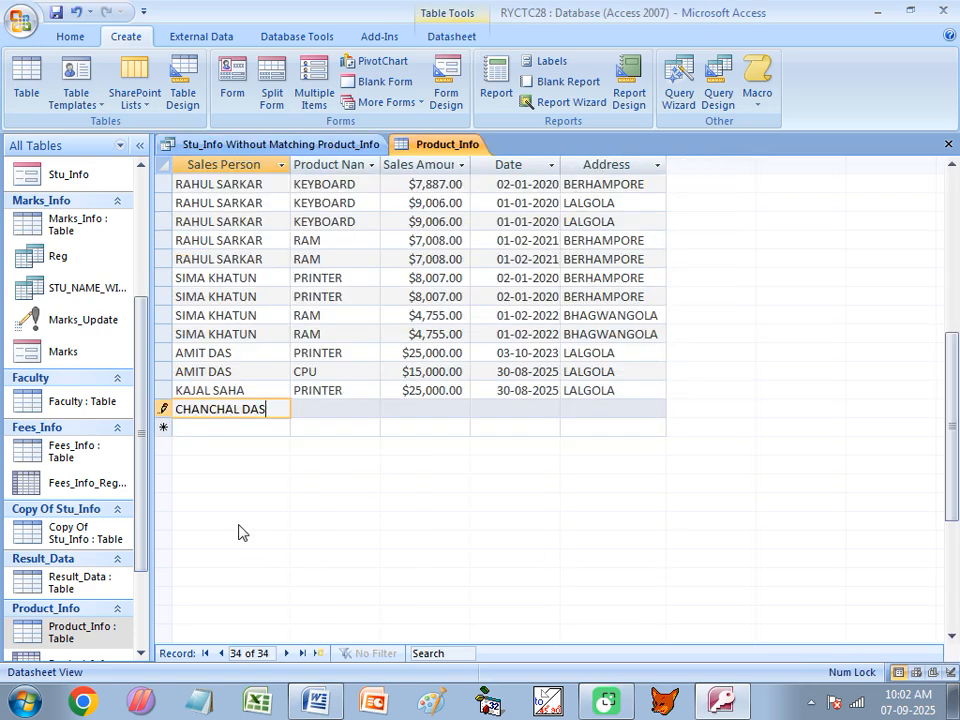
click(226, 426)
key(ctrl+v)
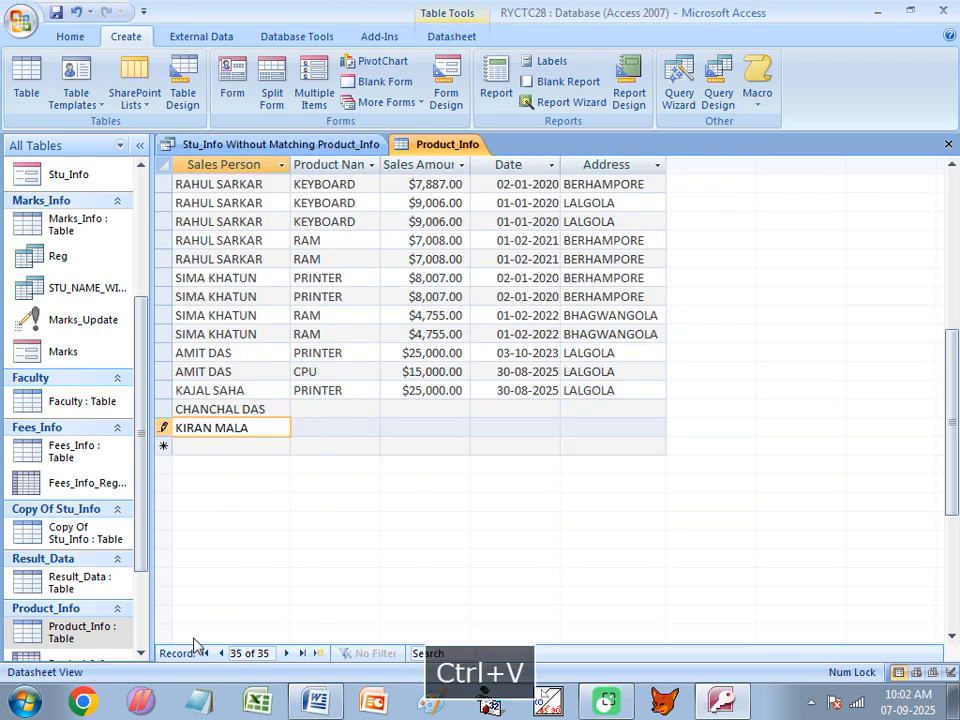
click(280, 144)
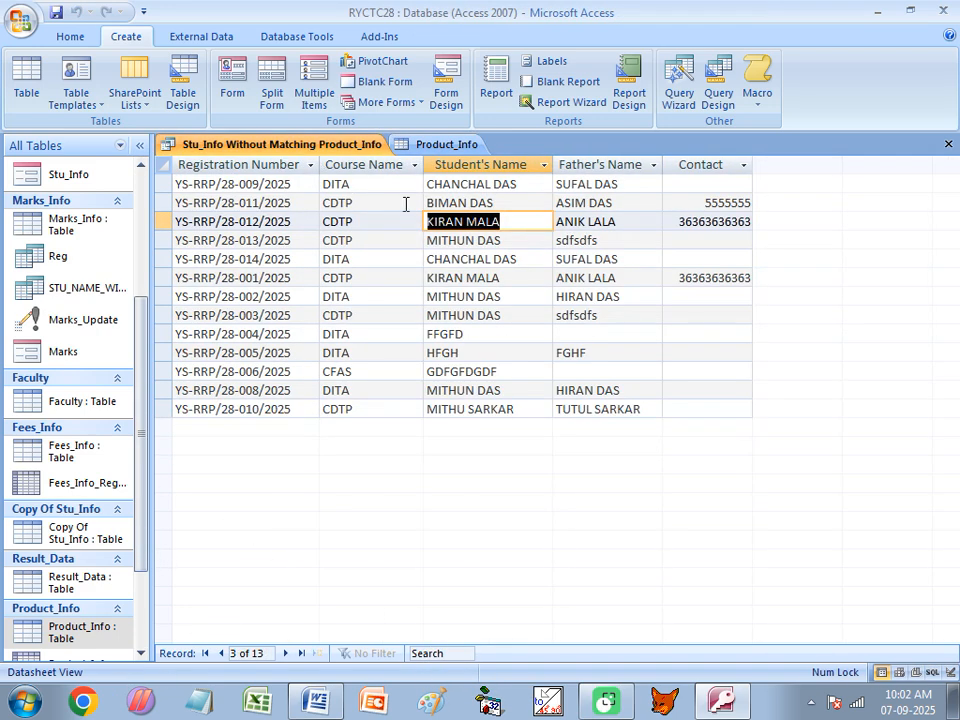
click(504, 390)
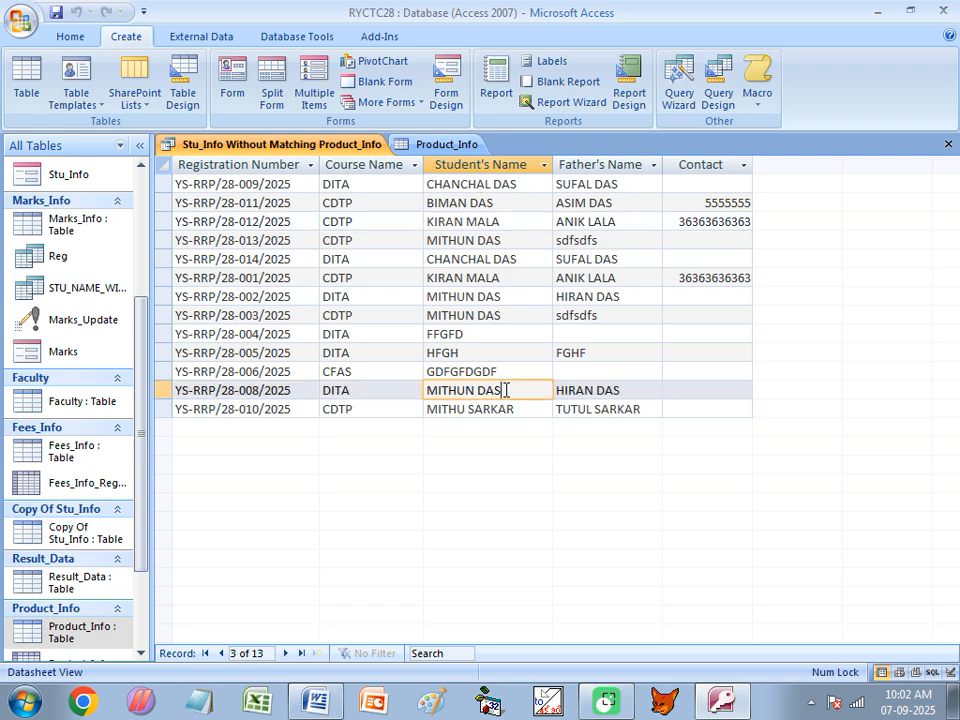
drag(501, 390, 364, 388)
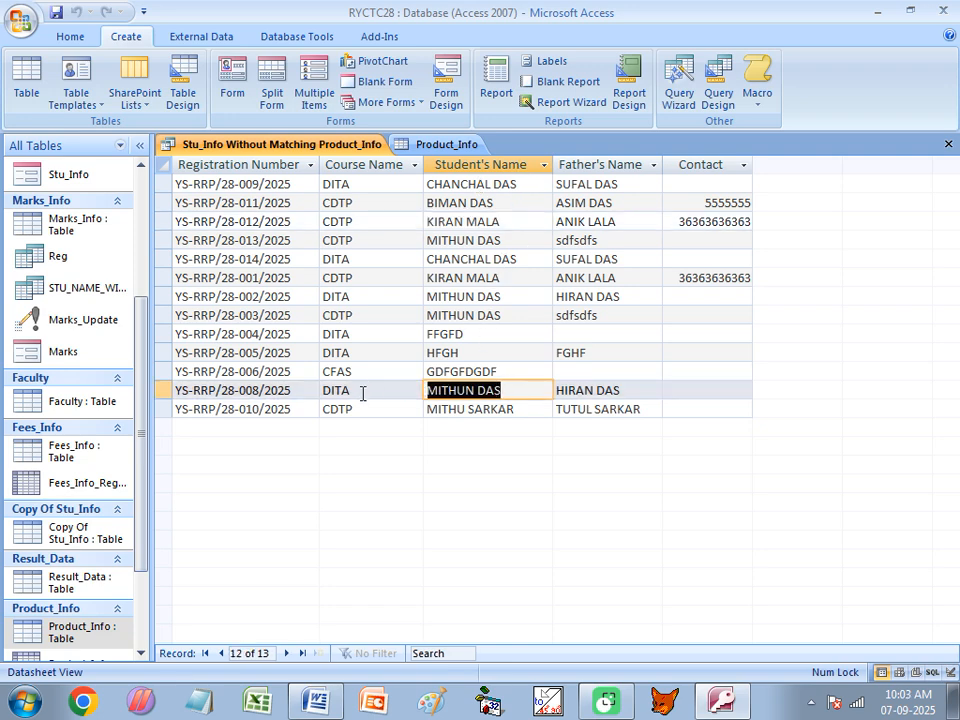
key(ctrl+c)
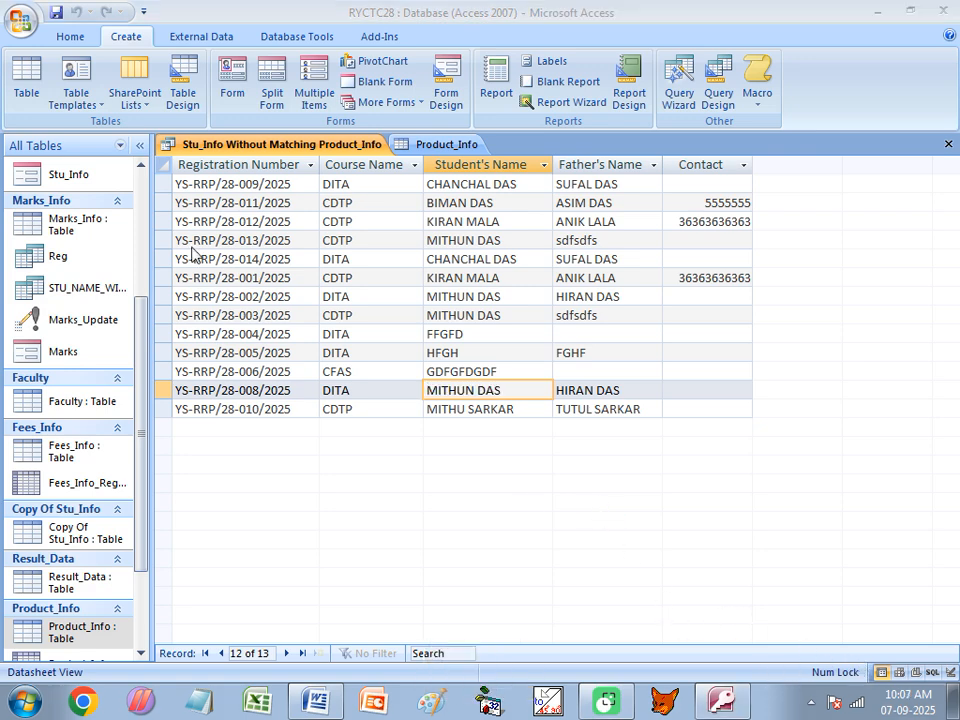
click(435, 146)
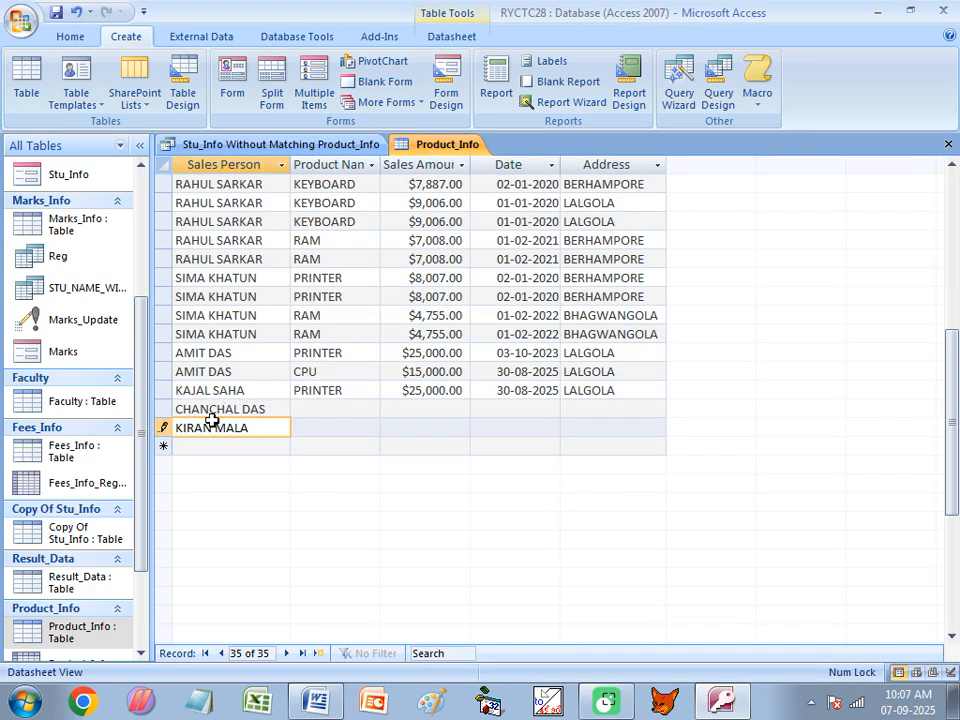
click(320, 147)
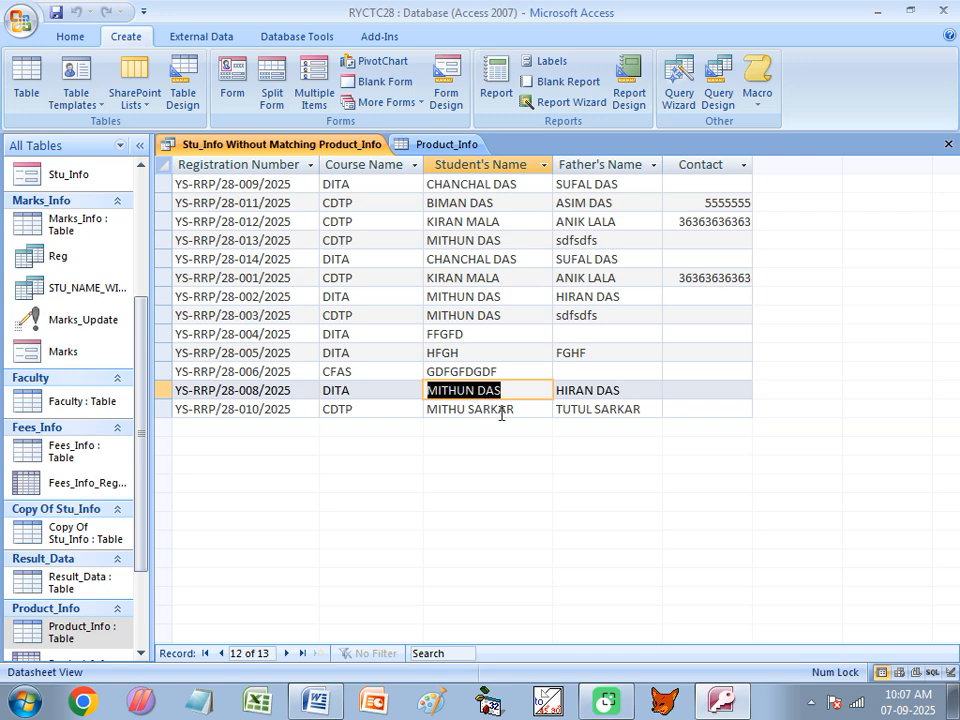
key(ctrl+c)
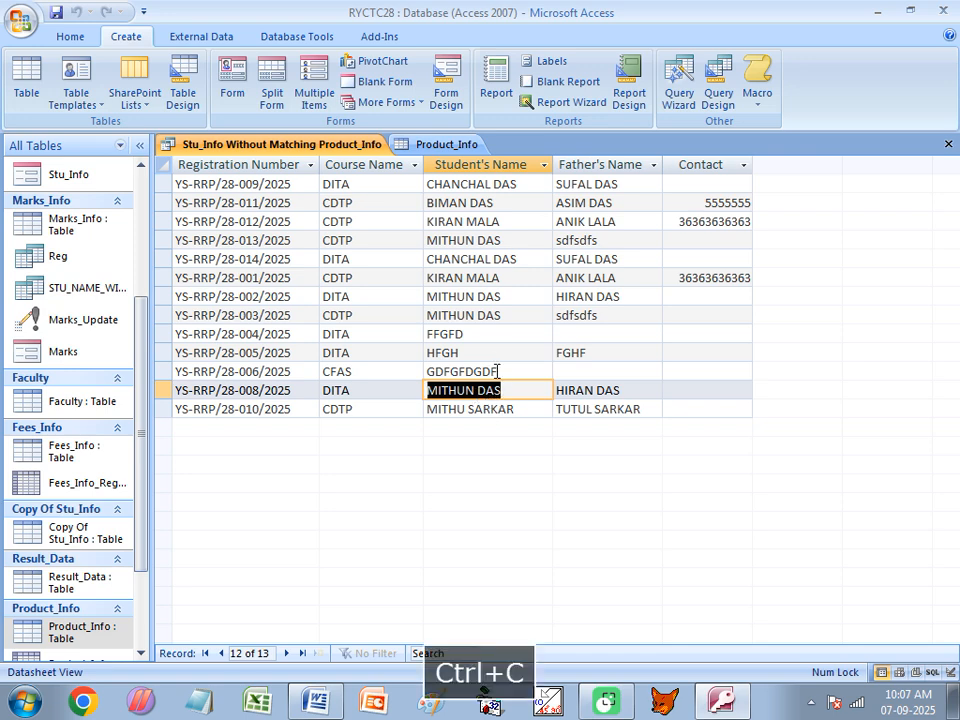
Paste the copied name into the Sales Person field of a new Product_Info record
click(416, 146)
click(228, 444)
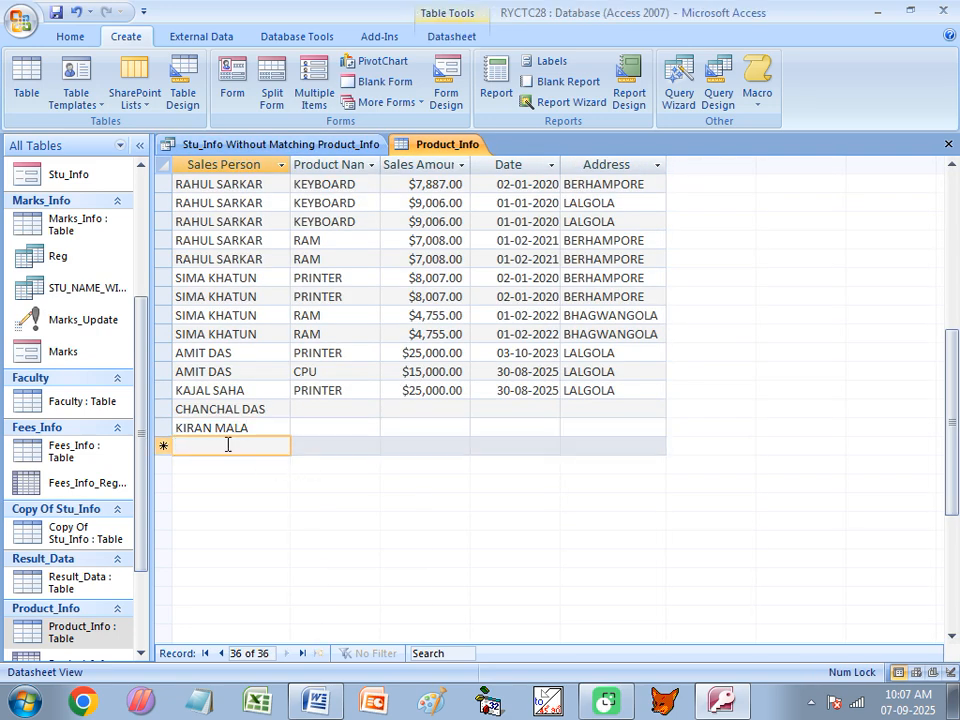
key(ctrl+v)
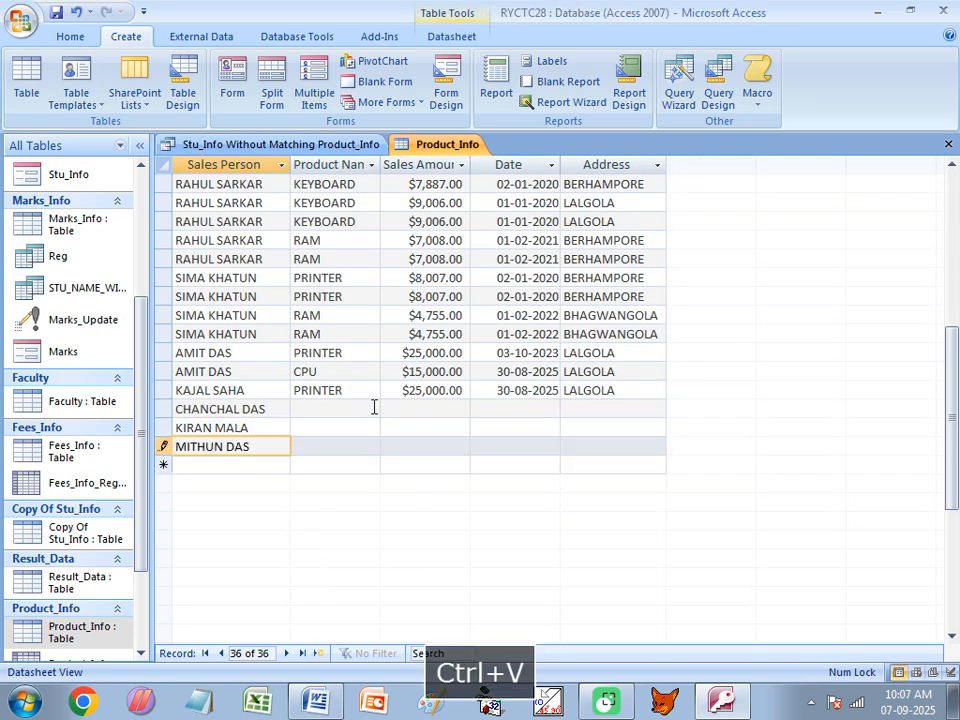
Save the new records and close the Product_Info table
click(339, 409)
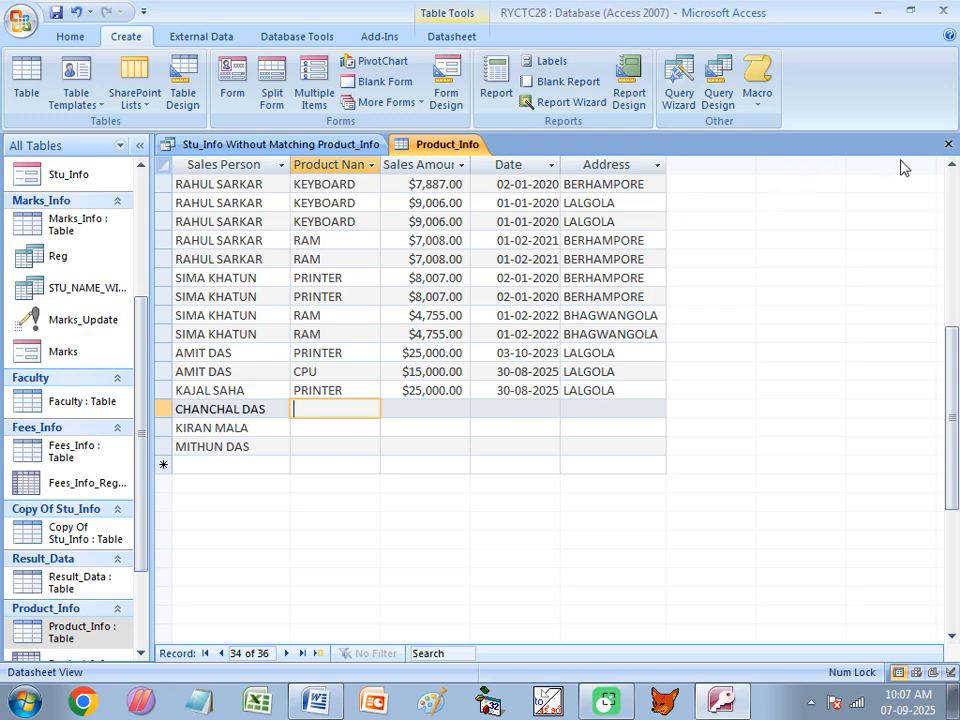
click(949, 145)
click(949, 144)
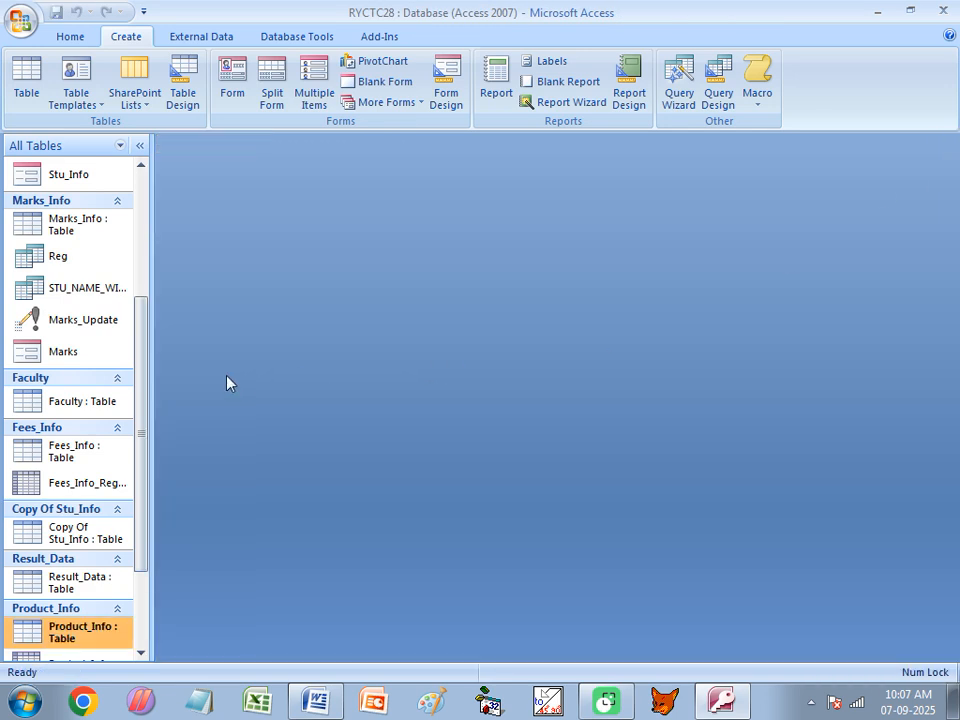
Widen the navigation pane and open the STU_NAME_WITH_MARKS query to review it before closing it
click(70, 292)
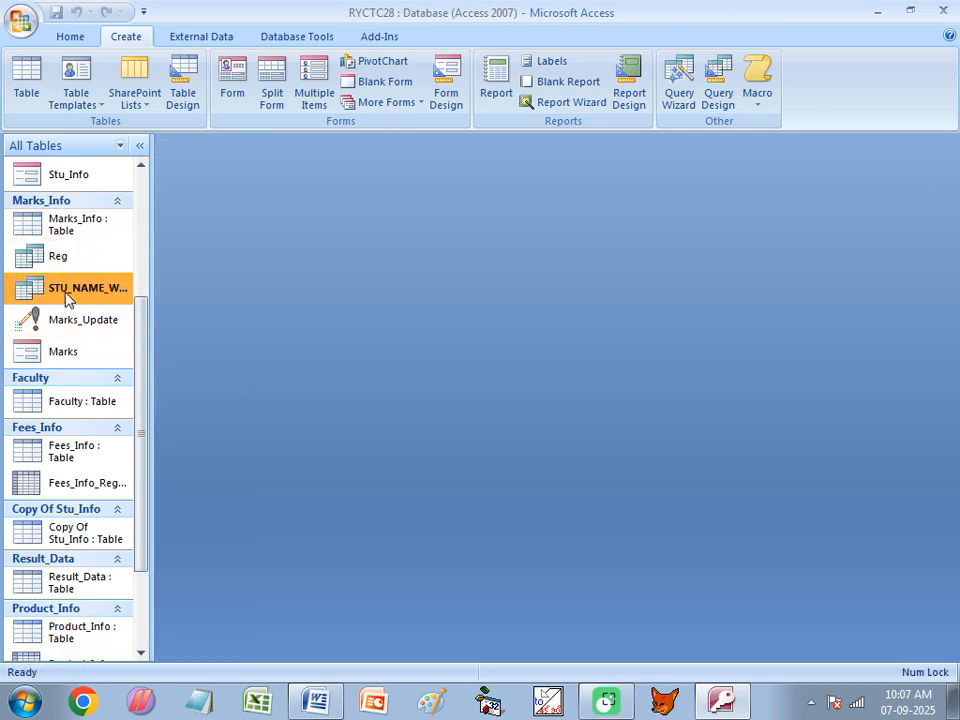
drag(150, 276, 187, 274)
double_click(124, 272)
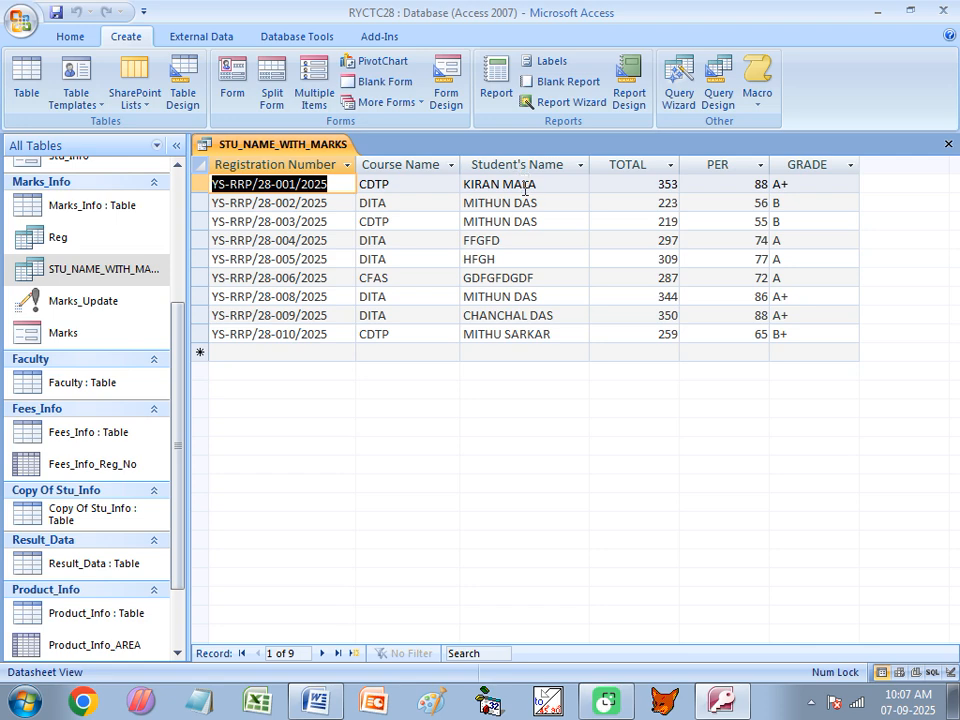
click(948, 144)
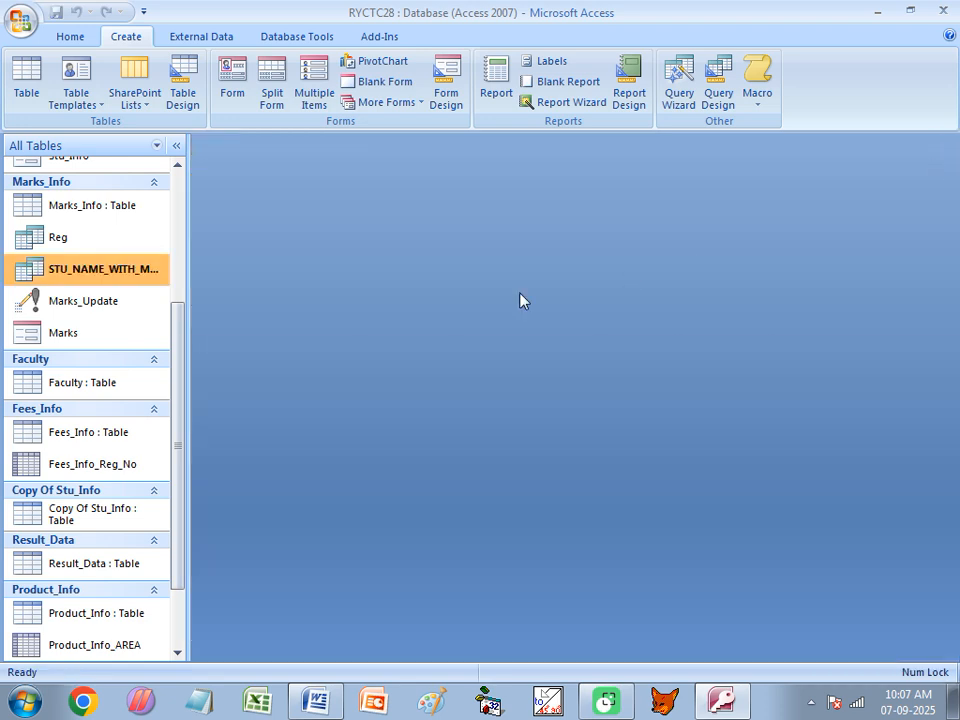
Rerun the Stu_Info Without Matching Product_Info query, review the student names it lists, and close it
scroll(94, 336, up, 5)
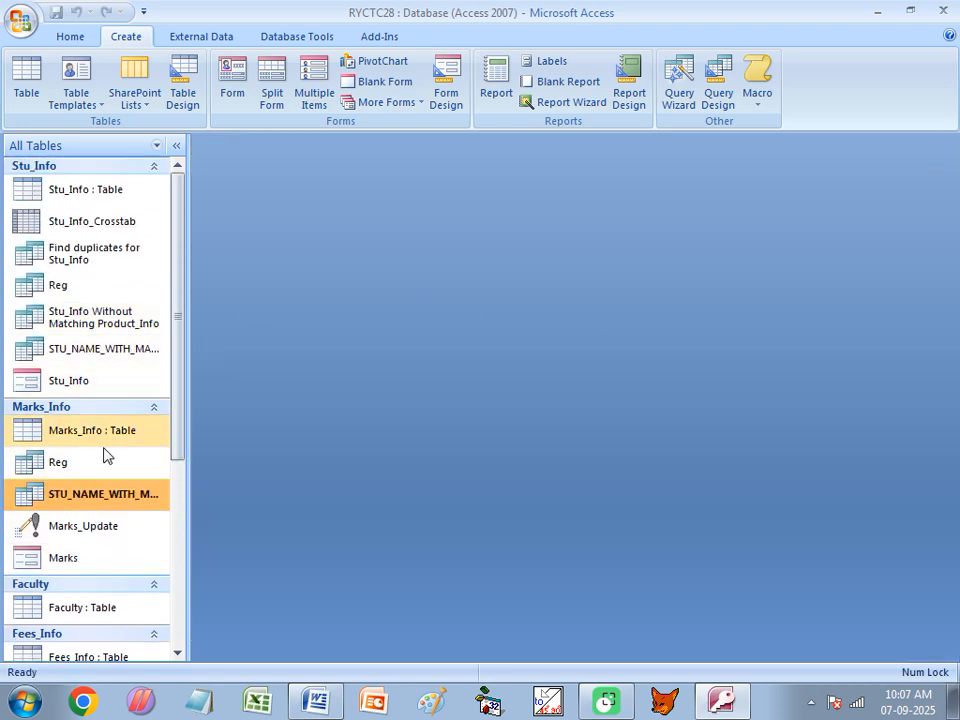
double_click(112, 319)
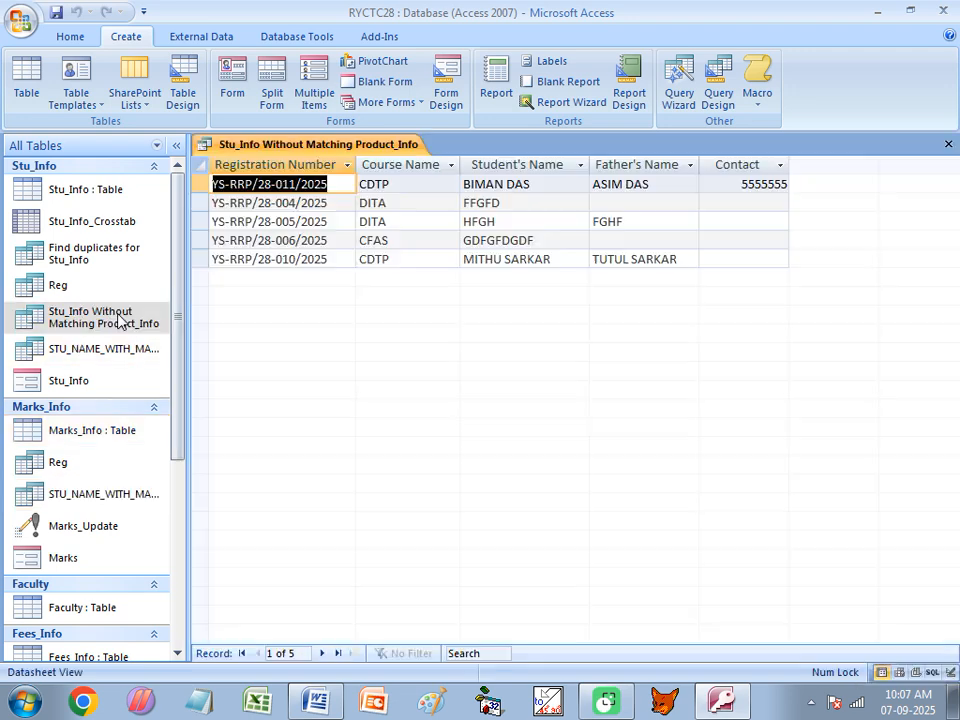
click(501, 187)
click(493, 203)
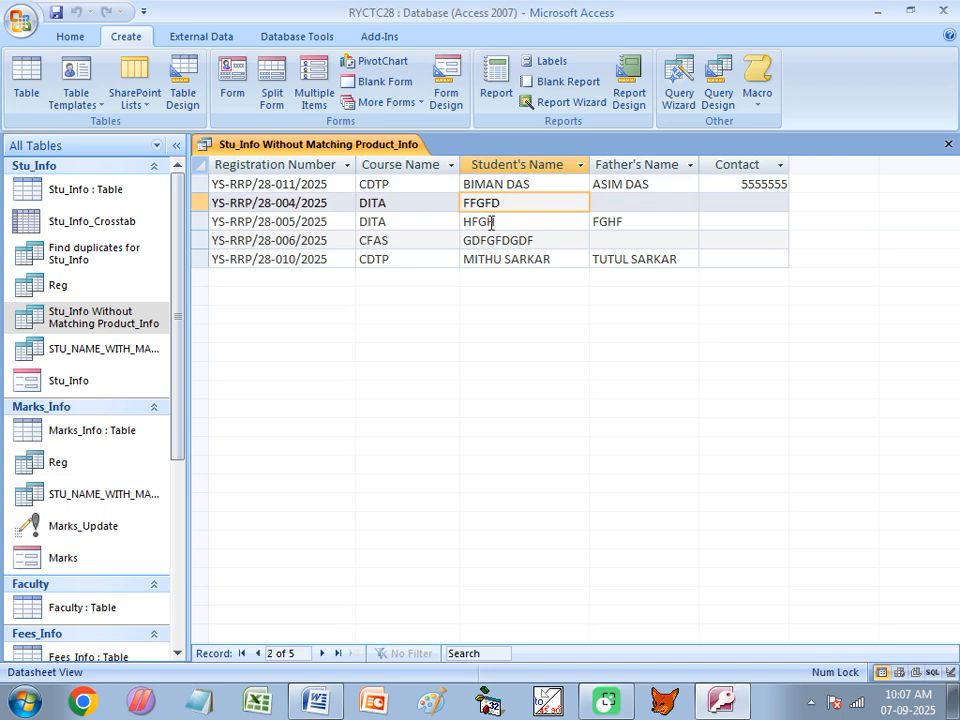
click(491, 222)
click(491, 240)
click(495, 259)
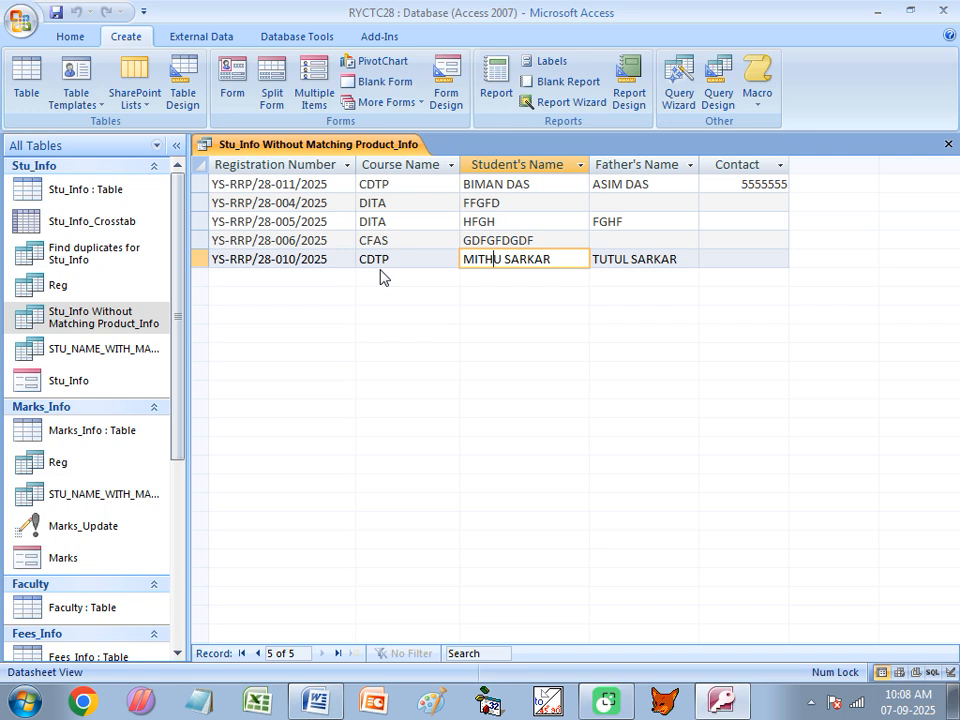
click(949, 146)
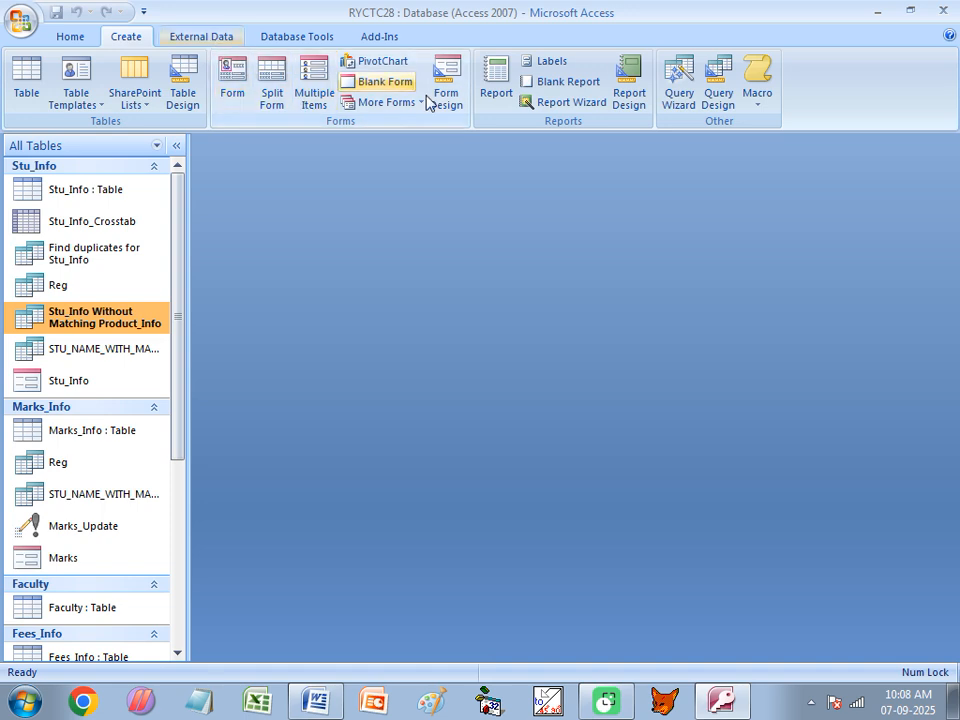
Start a Find Unmatched Query Wizard listing Product_Info records that have no related records in Stu_Info
click(680, 95)
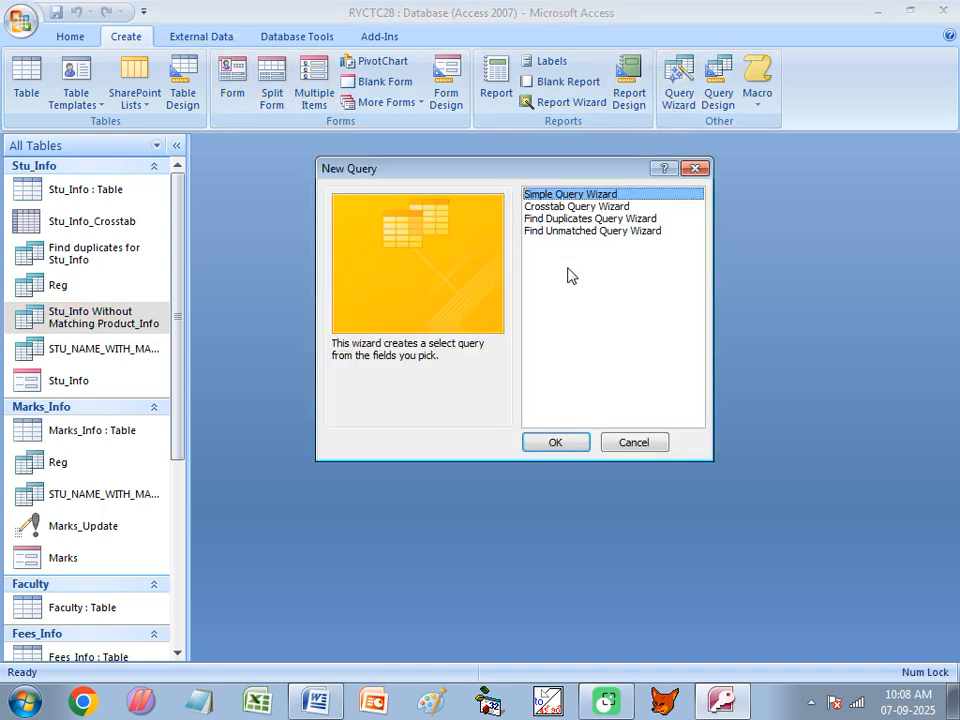
click(563, 234)
click(573, 444)
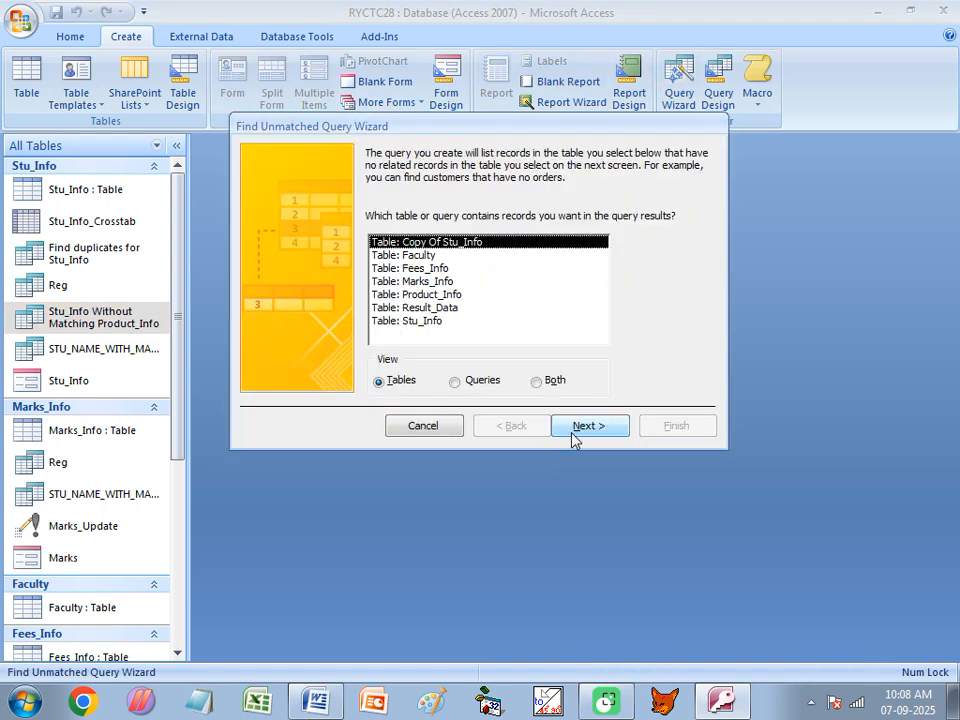
click(430, 295)
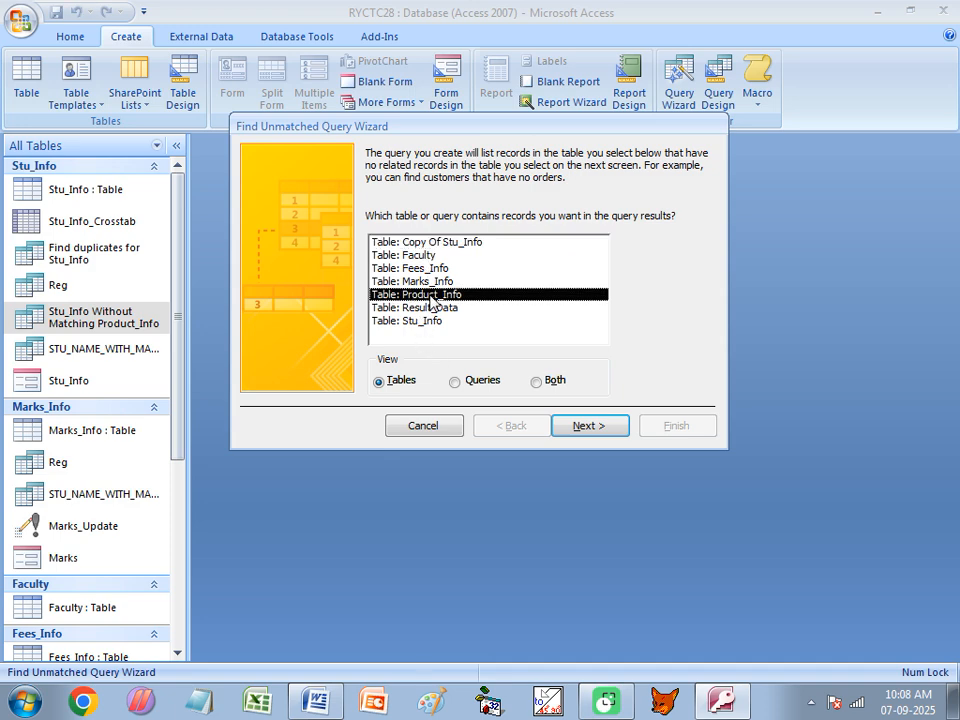
click(606, 428)
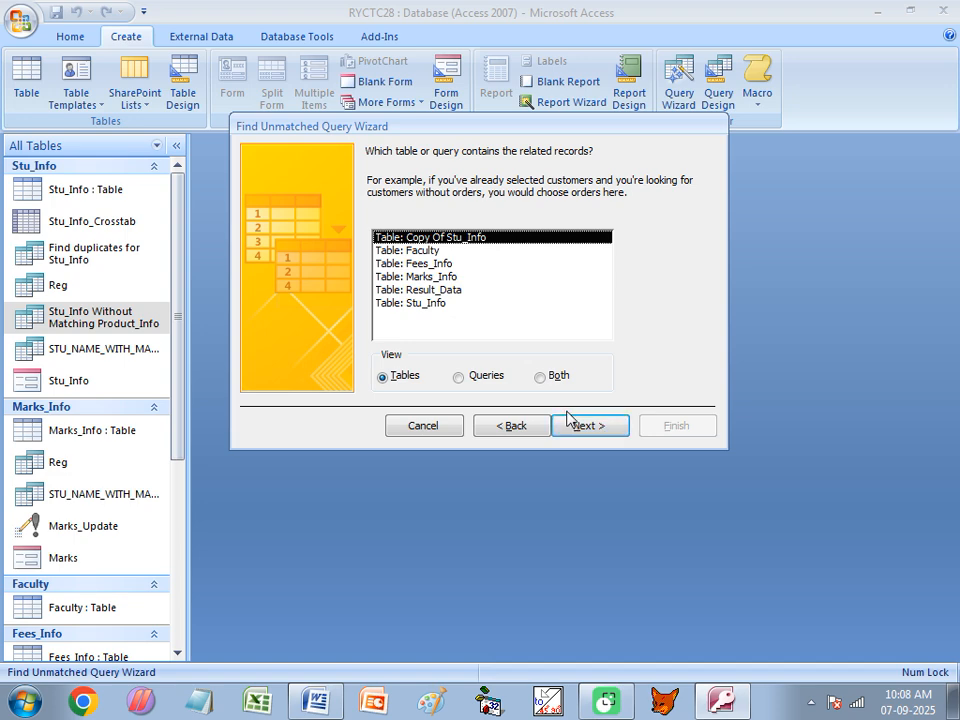
click(421, 304)
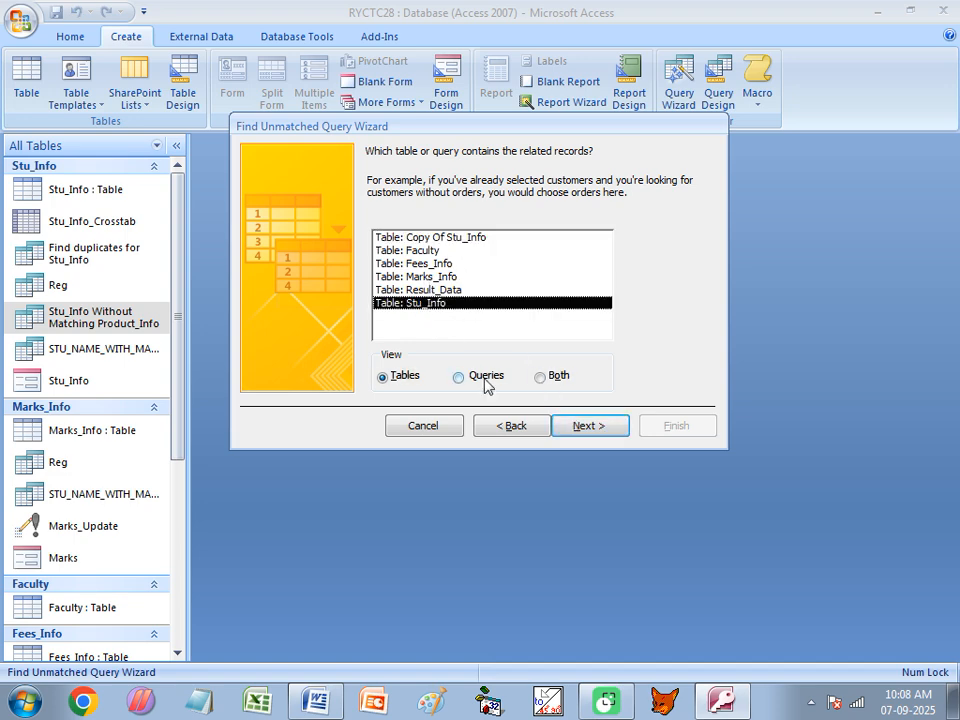
click(584, 427)
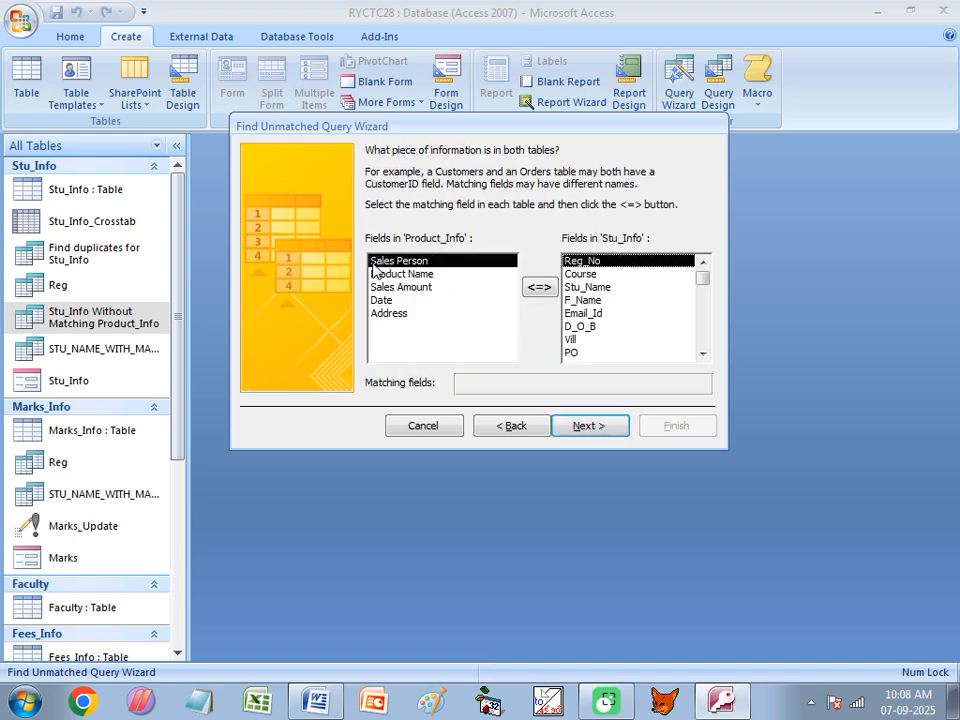
Match the Sales Person field with Stu_Name as the common field between the tables
click(592, 286)
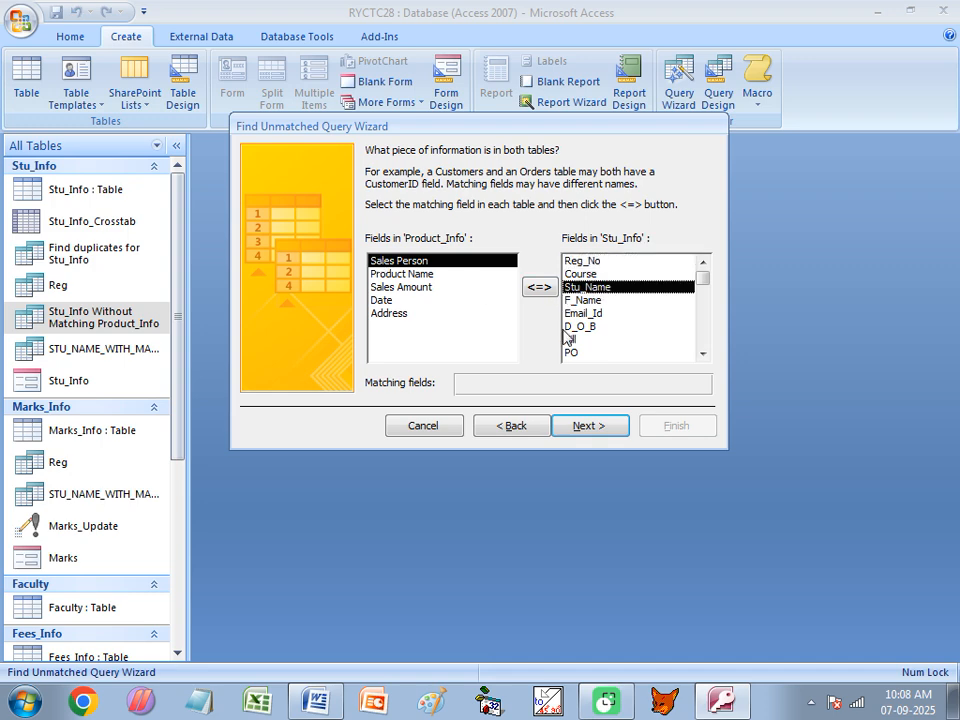
click(538, 290)
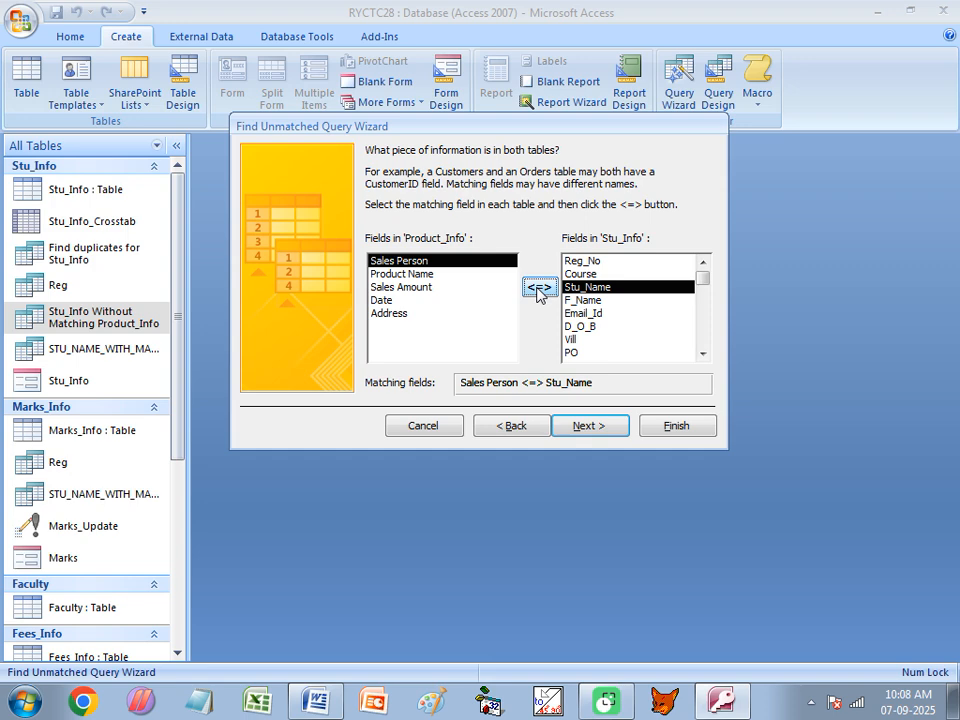
click(584, 426)
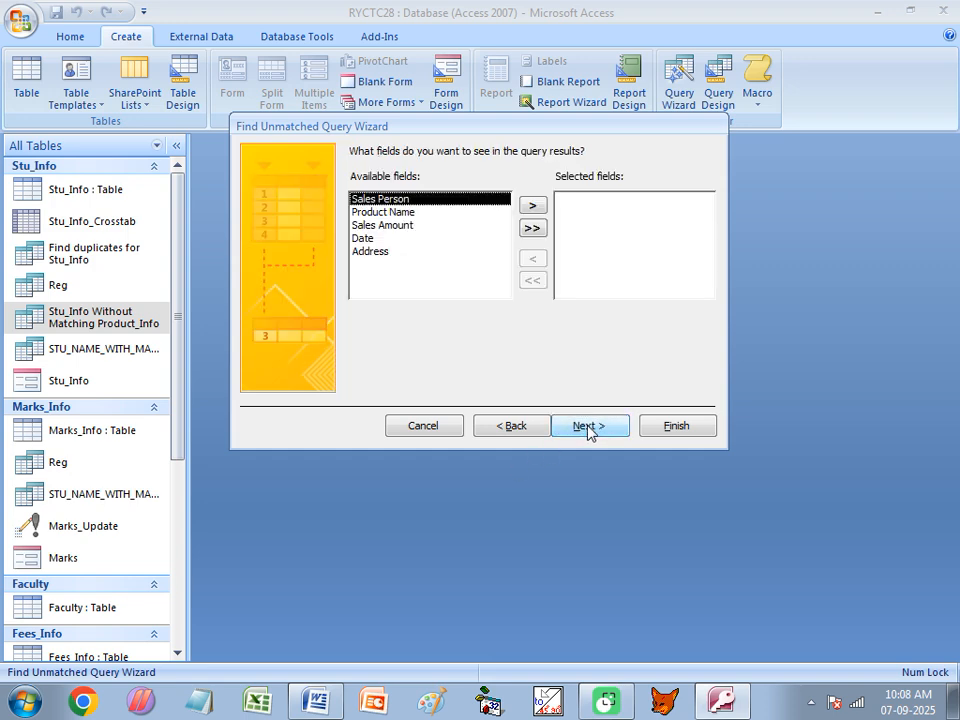
Include all Product_Info fields in the results and finish the wizard with the default query name
click(532, 228)
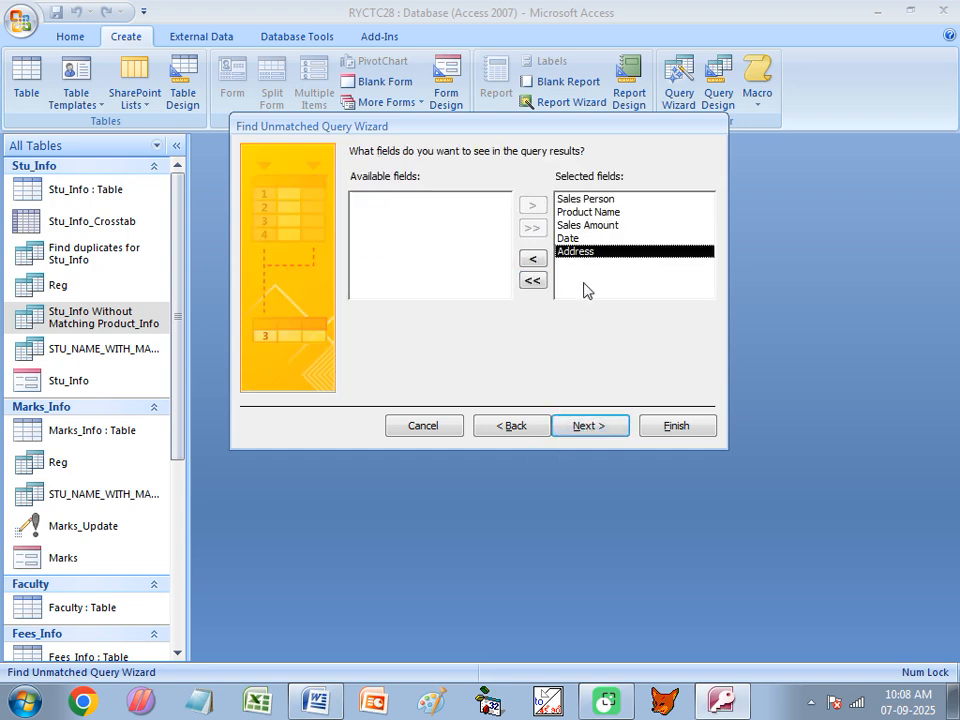
click(586, 426)
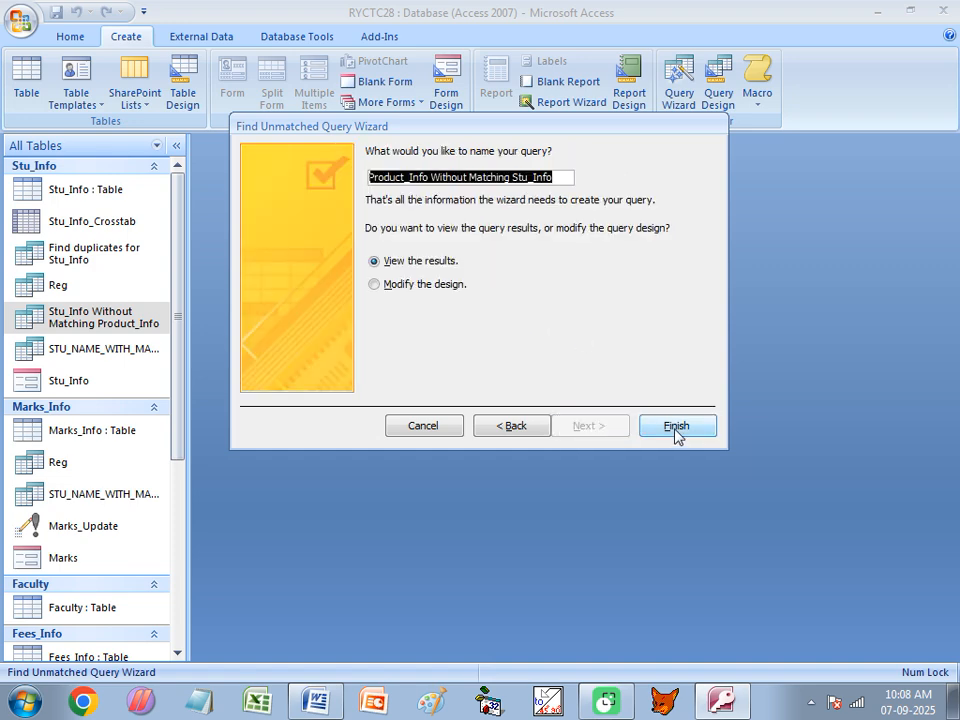
click(677, 426)
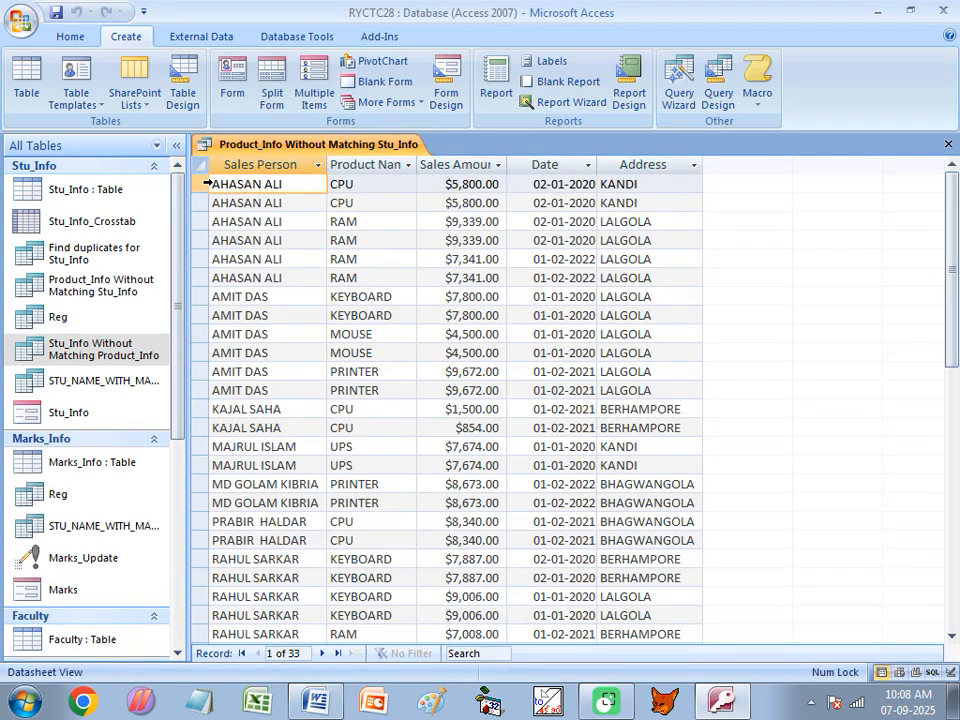
Review the Product_Info Without Matching Stu_Info query results
drag(201, 184, 218, 466)
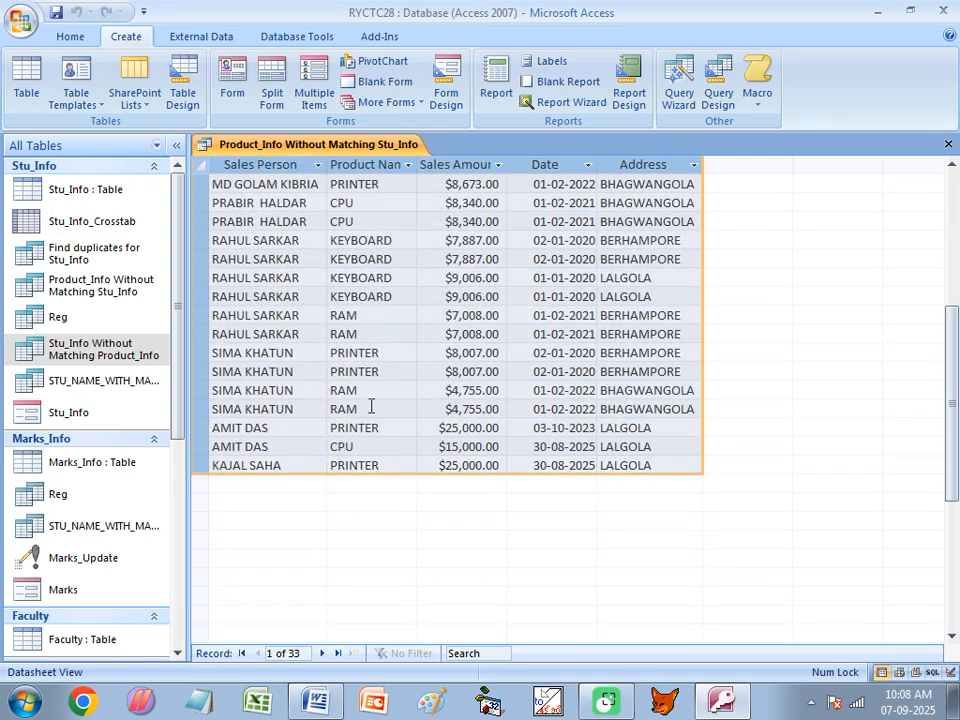
scroll(292, 440, up, 6)
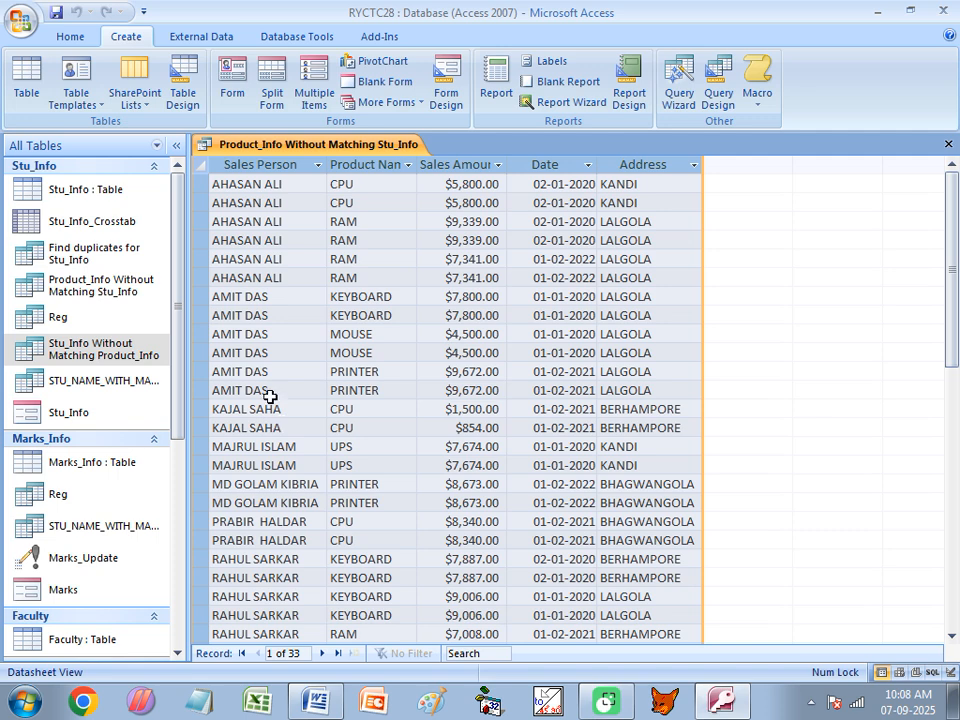
Step through the unmatched Sales Person rows down to the last record of the query results, then close the query
click(243, 188)
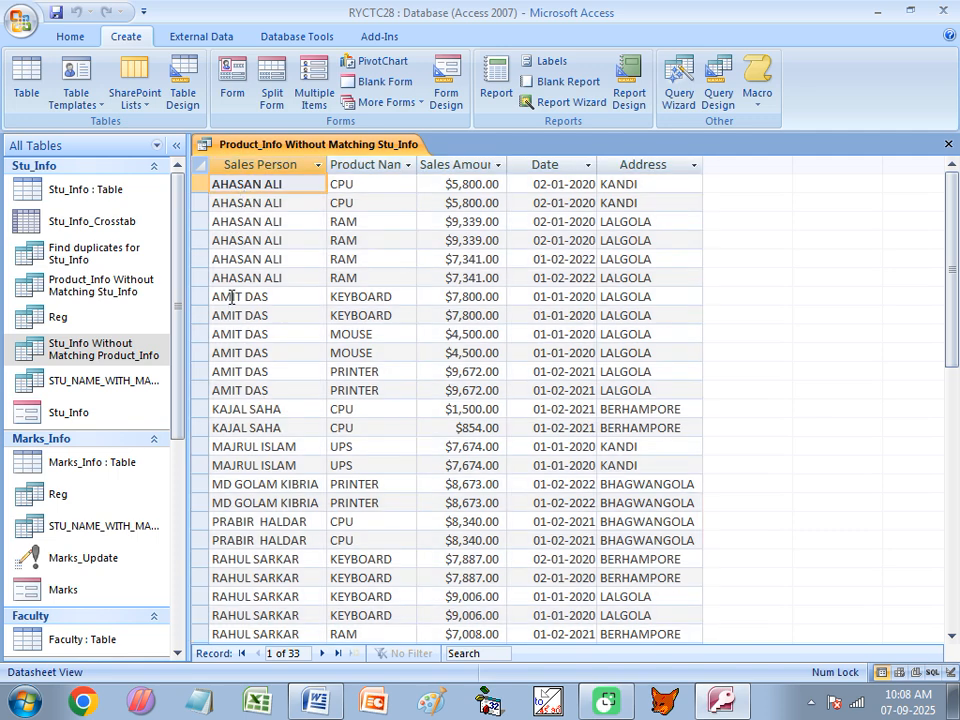
click(210, 334)
click(246, 427)
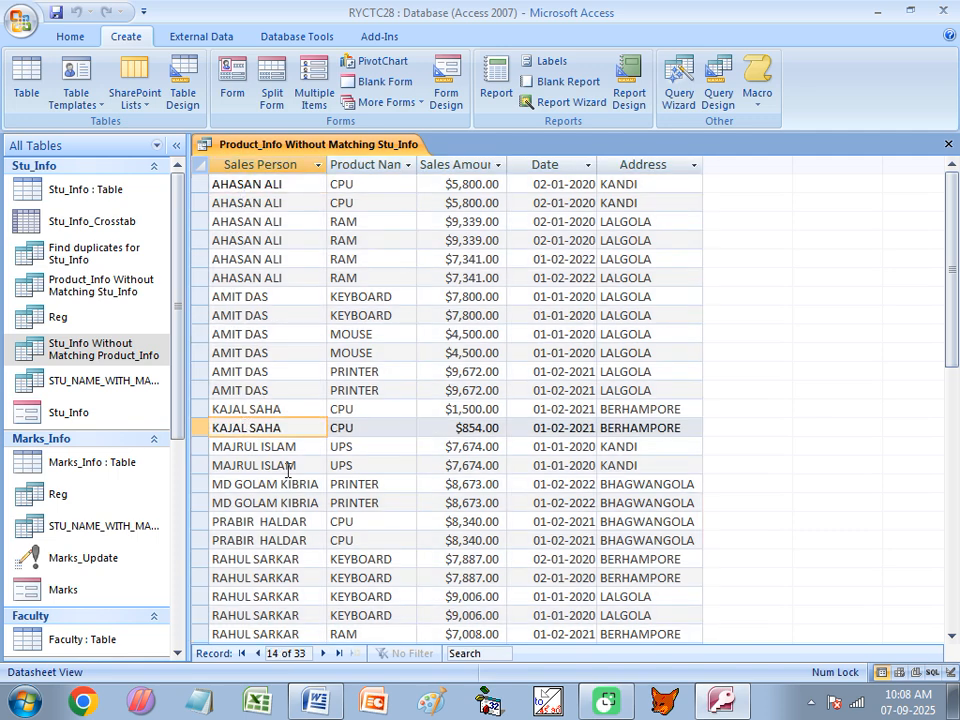
key(Down)
key(Down)
key(Down)
key(Down)
key(Down)
key(Down)
key(Down)
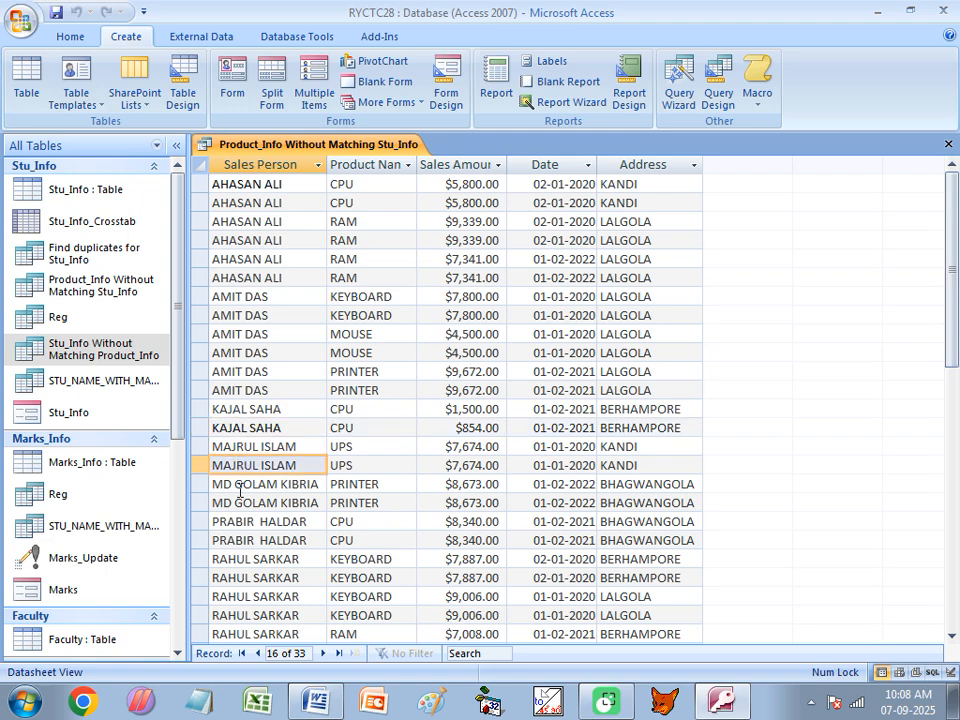
scroll(281, 521, down, 2)
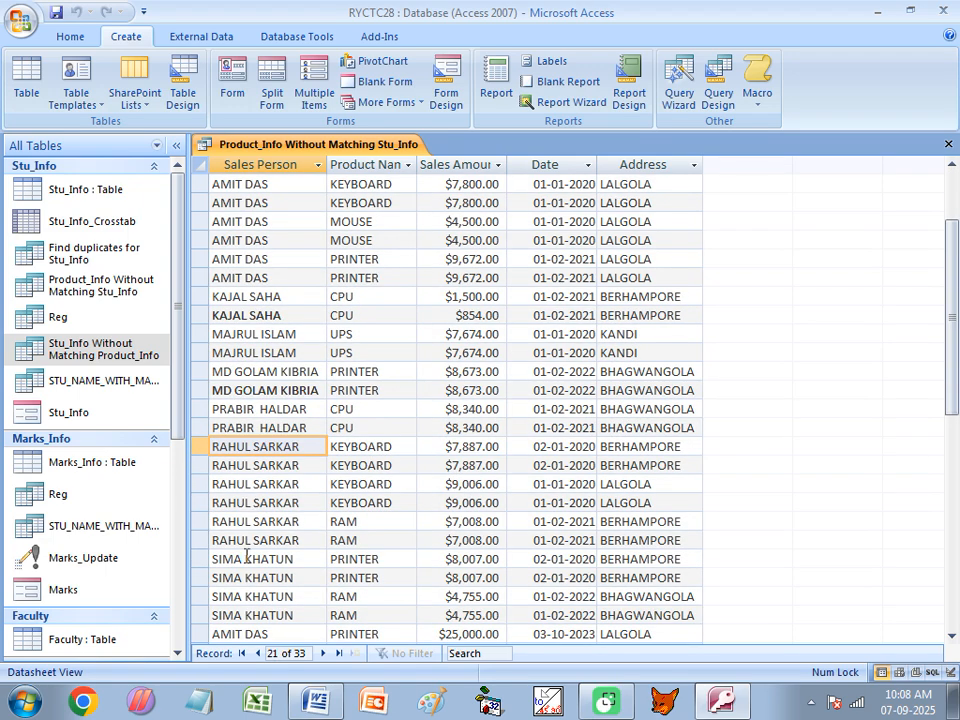
scroll(250, 555, down, 1)
click(245, 540)
click(245, 580)
click(236, 616)
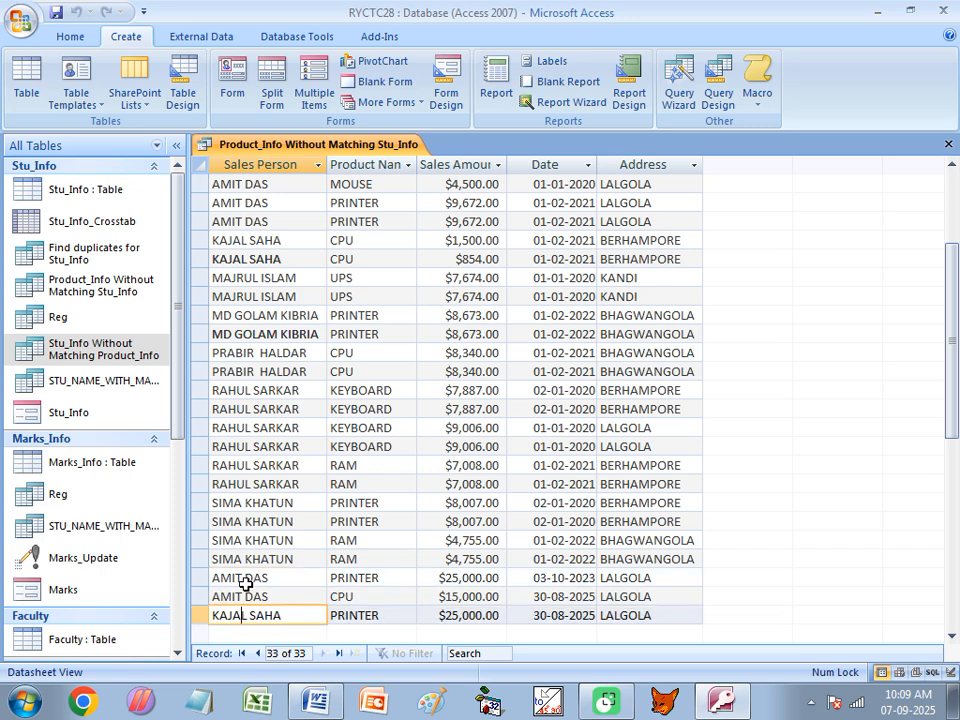
click(948, 144)
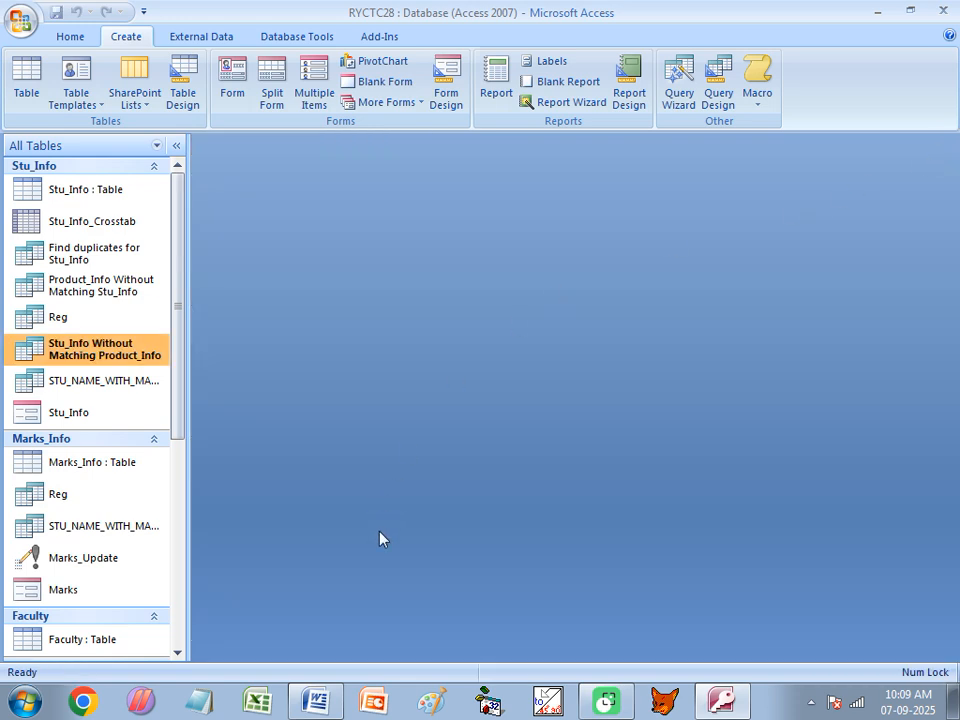
Switch to the Ms Access 2007.docx document in Word and select the 'Find Unmatched Query:' heading
click(314, 700)
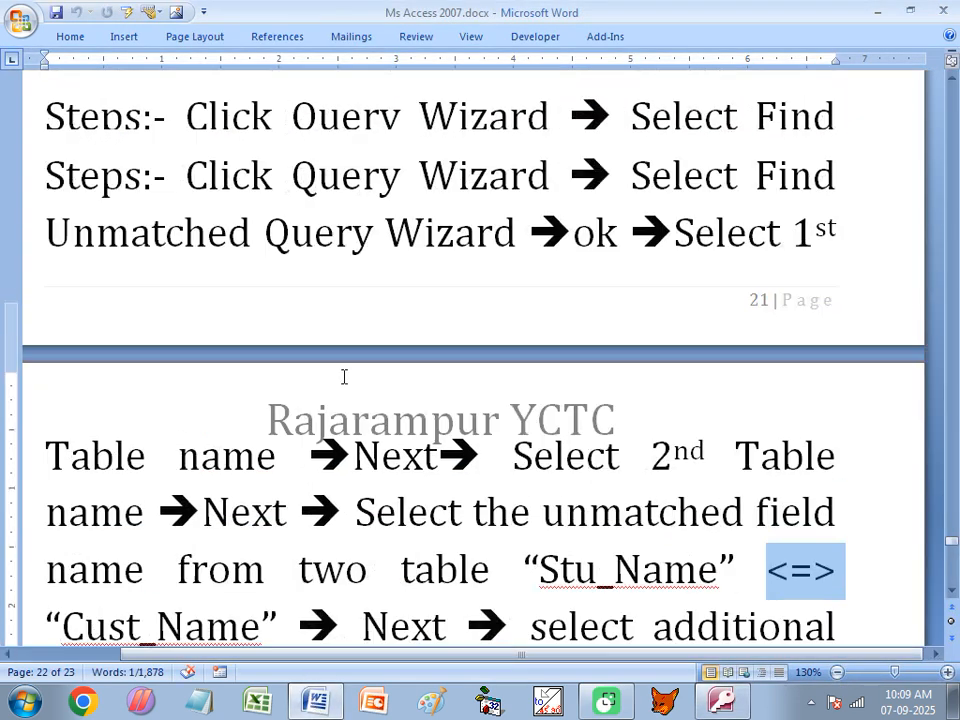
scroll(344, 376, up, 3)
drag(46, 148, 504, 147)
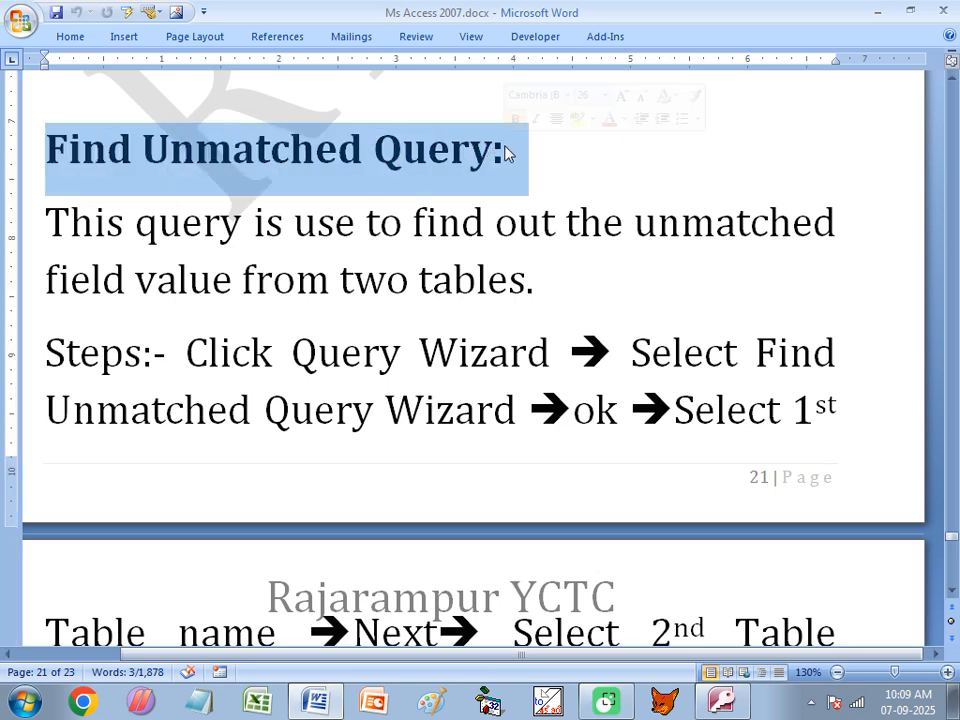